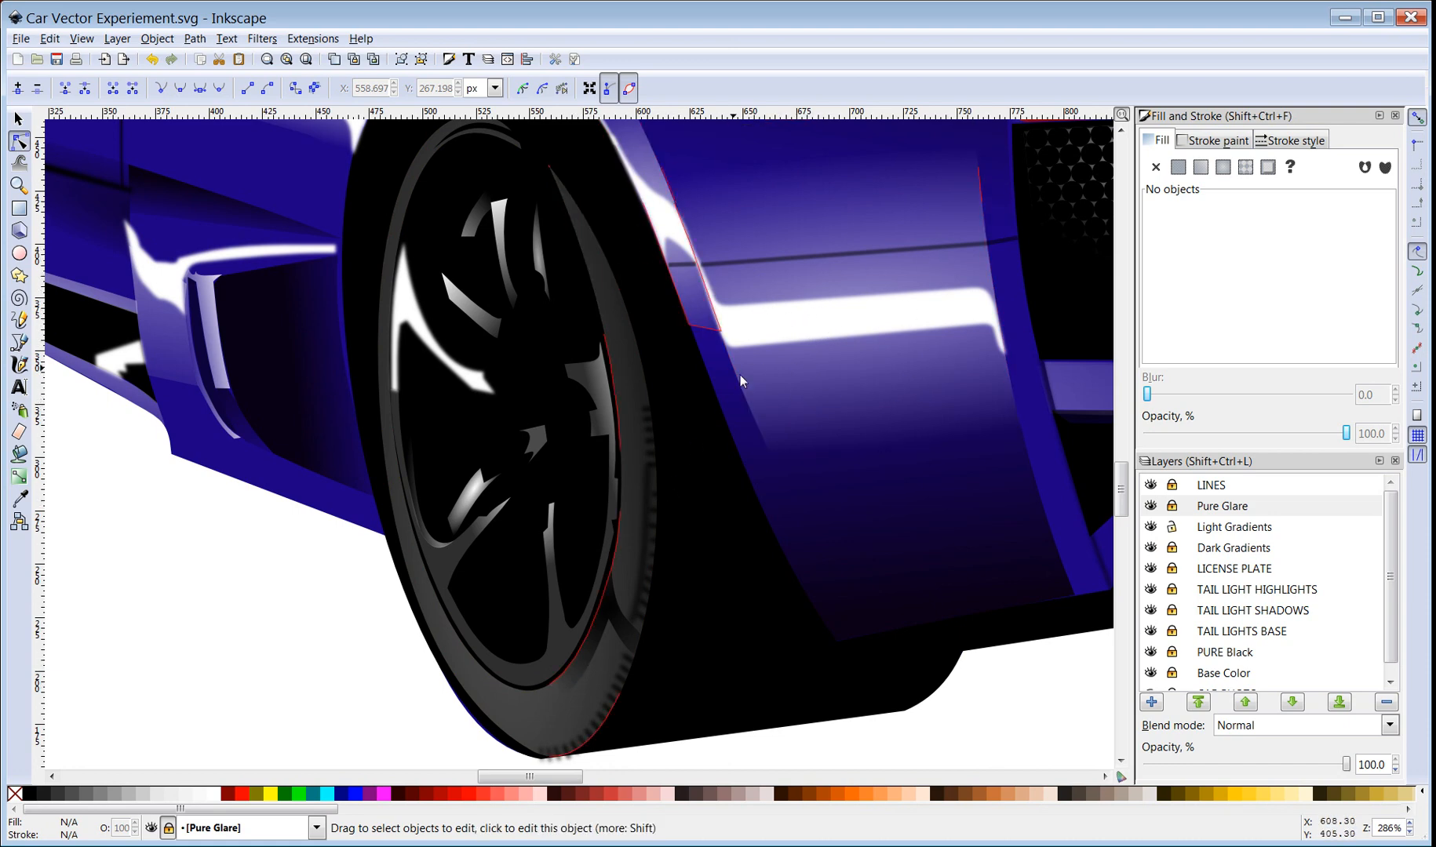
Step: Add a new layer named Gradient Demo directly above the Light Gradients layer
scroll(657, 369, "up", 5)
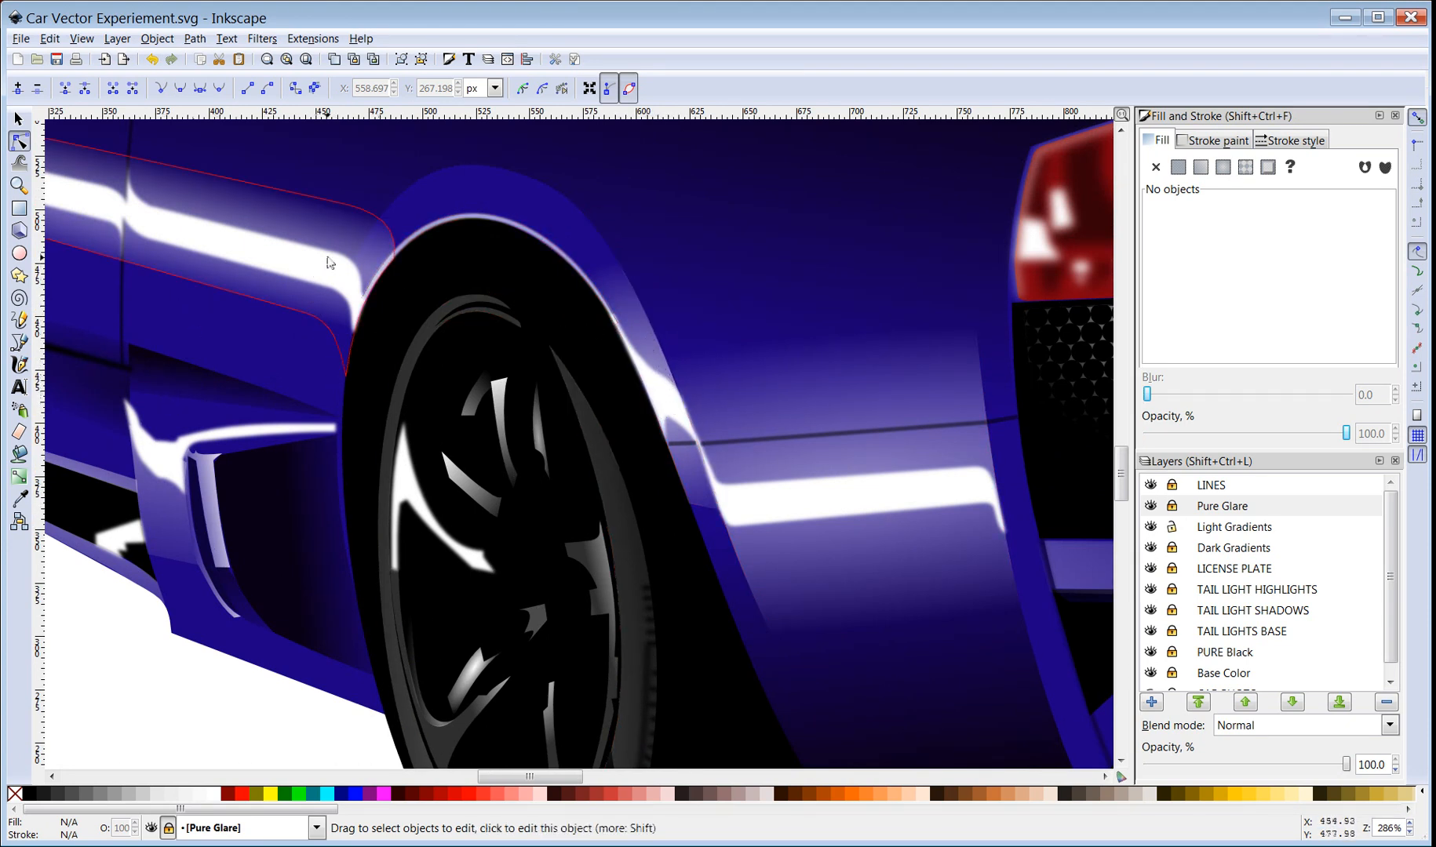
scroll(346, 321, "left", 10)
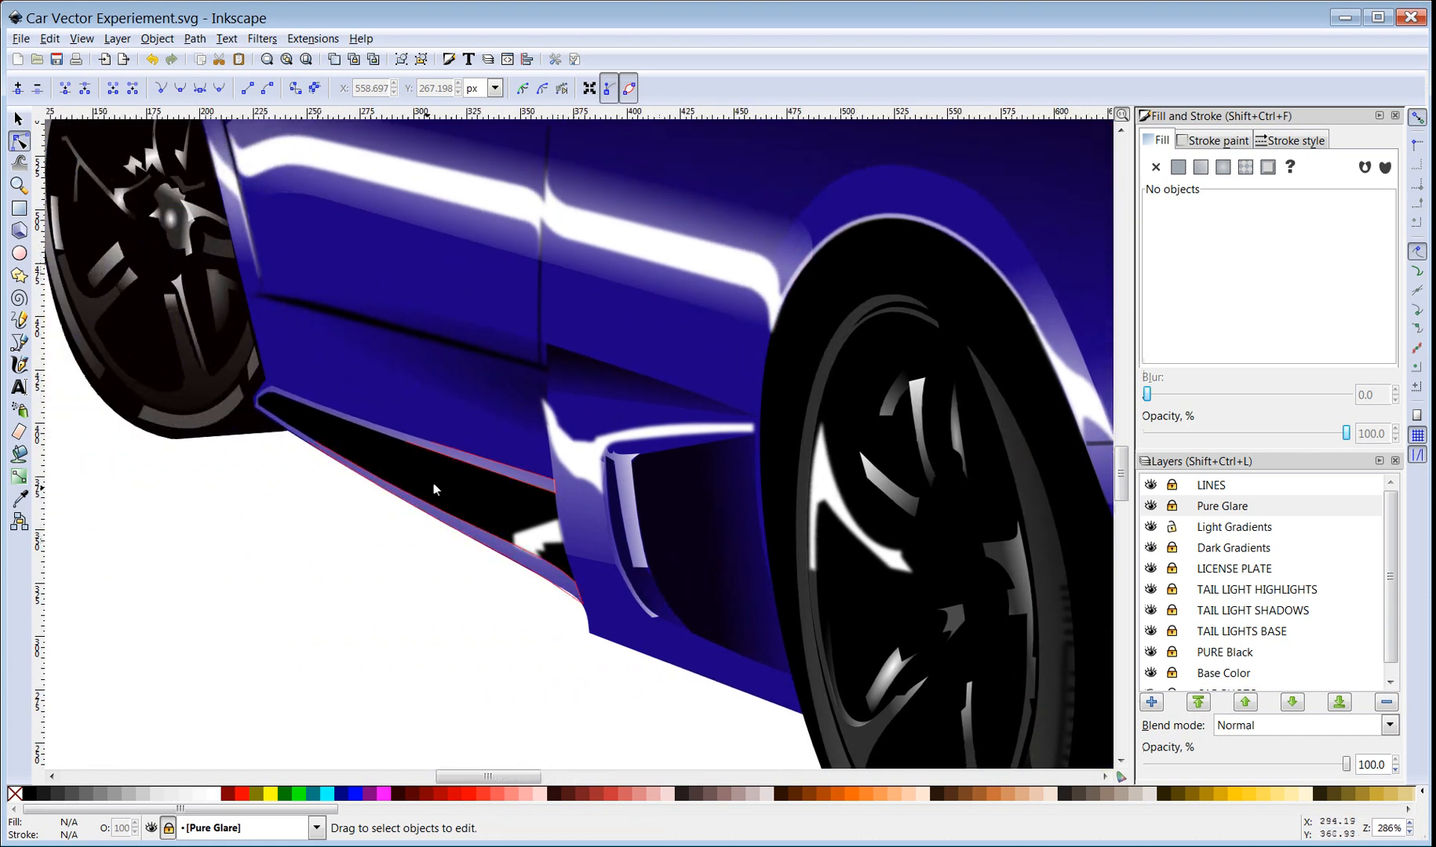
scroll(501, 404, "up", 3)
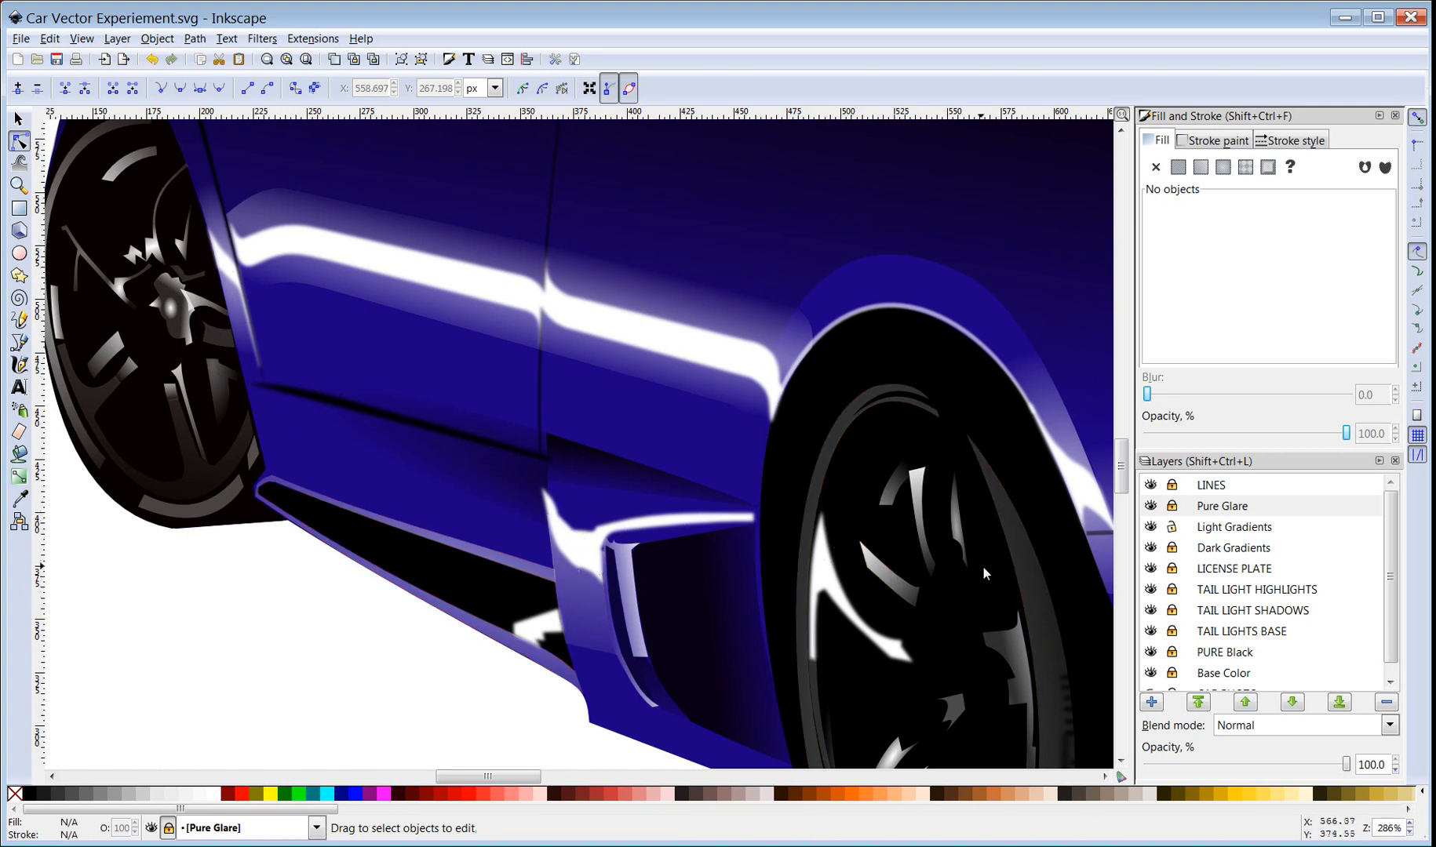
scroll(1024, 578, "right", 6)
scroll(877, 560, "down", 5)
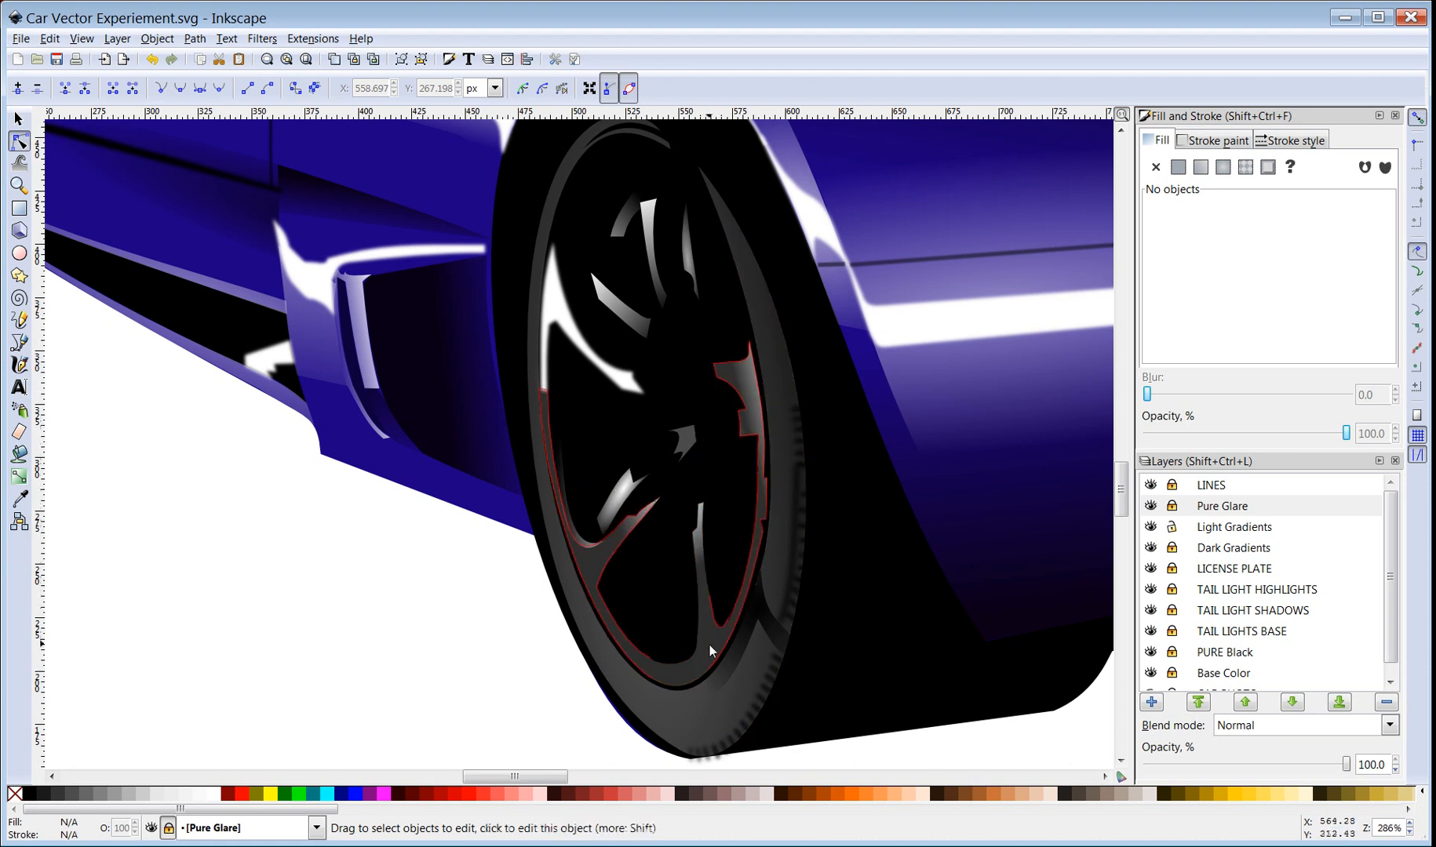
left_click(1230, 532)
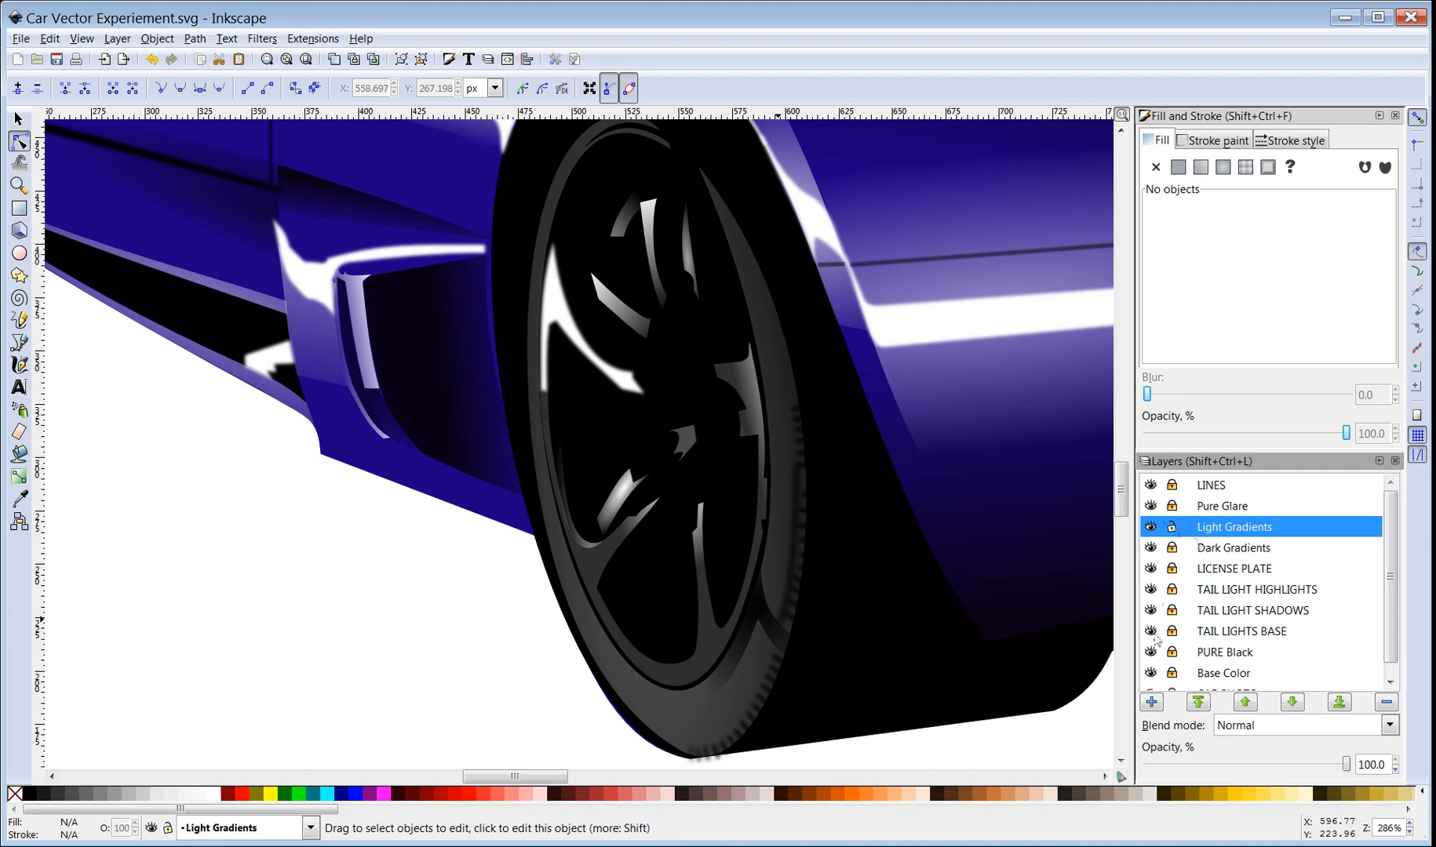
left_click(1151, 703)
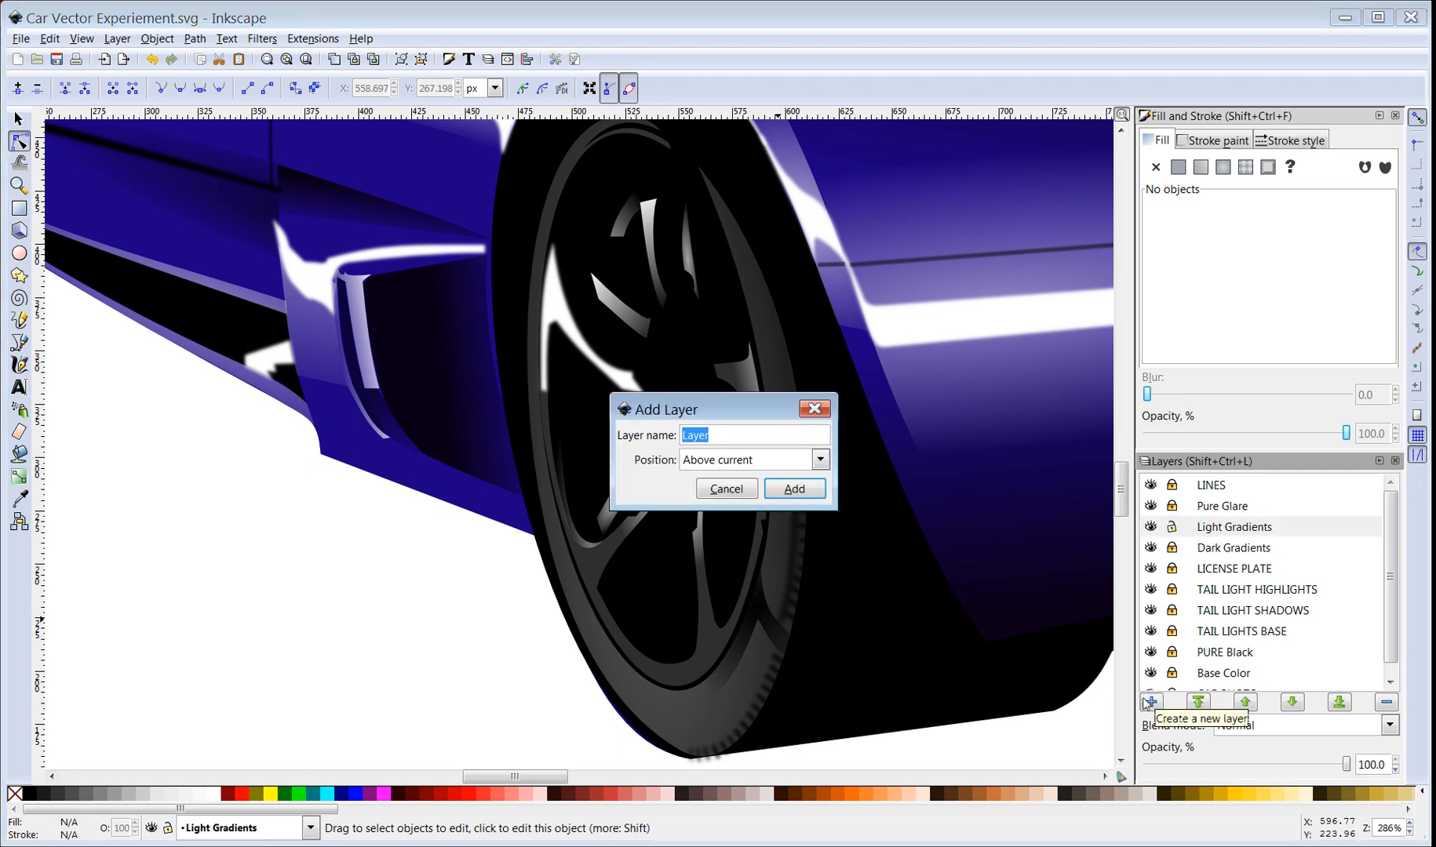
type("Gra")
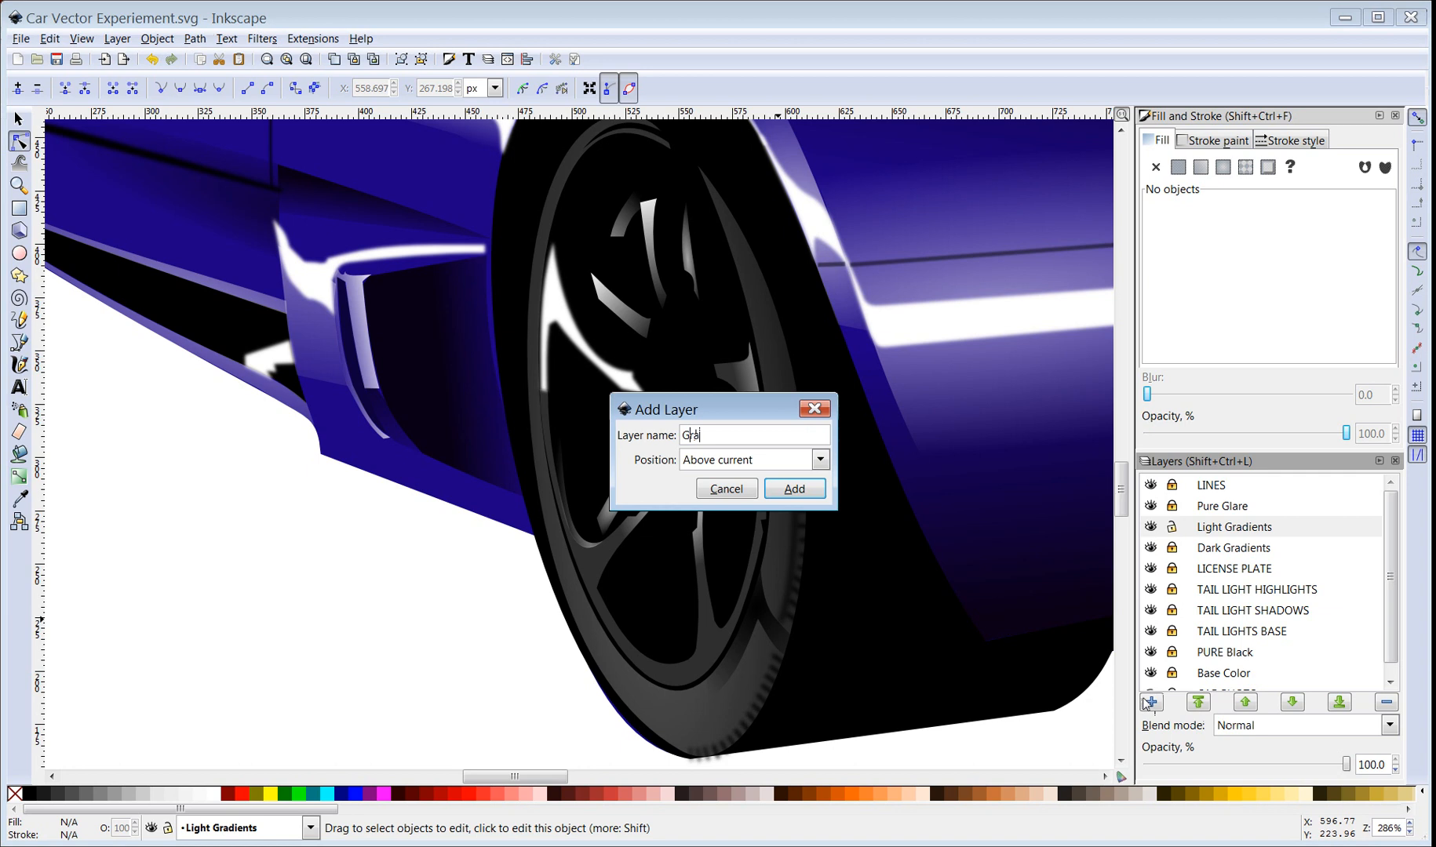
type("dient Demo")
key("Return")
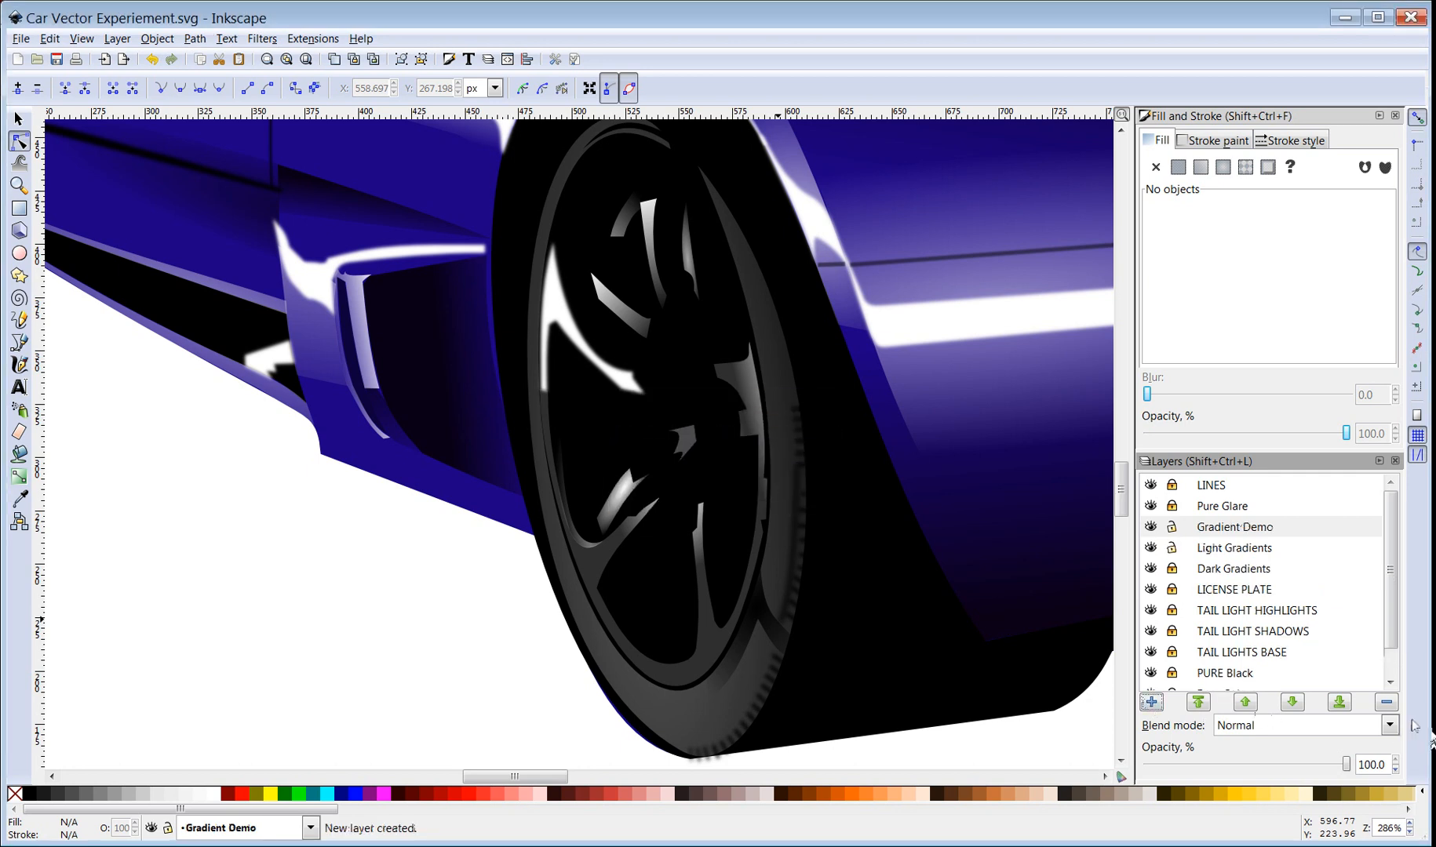
Step: Copy the lower wheel rim highlight path from the Light Gradients layer and paste it into the Gradient Demo layer
left_click(1236, 550)
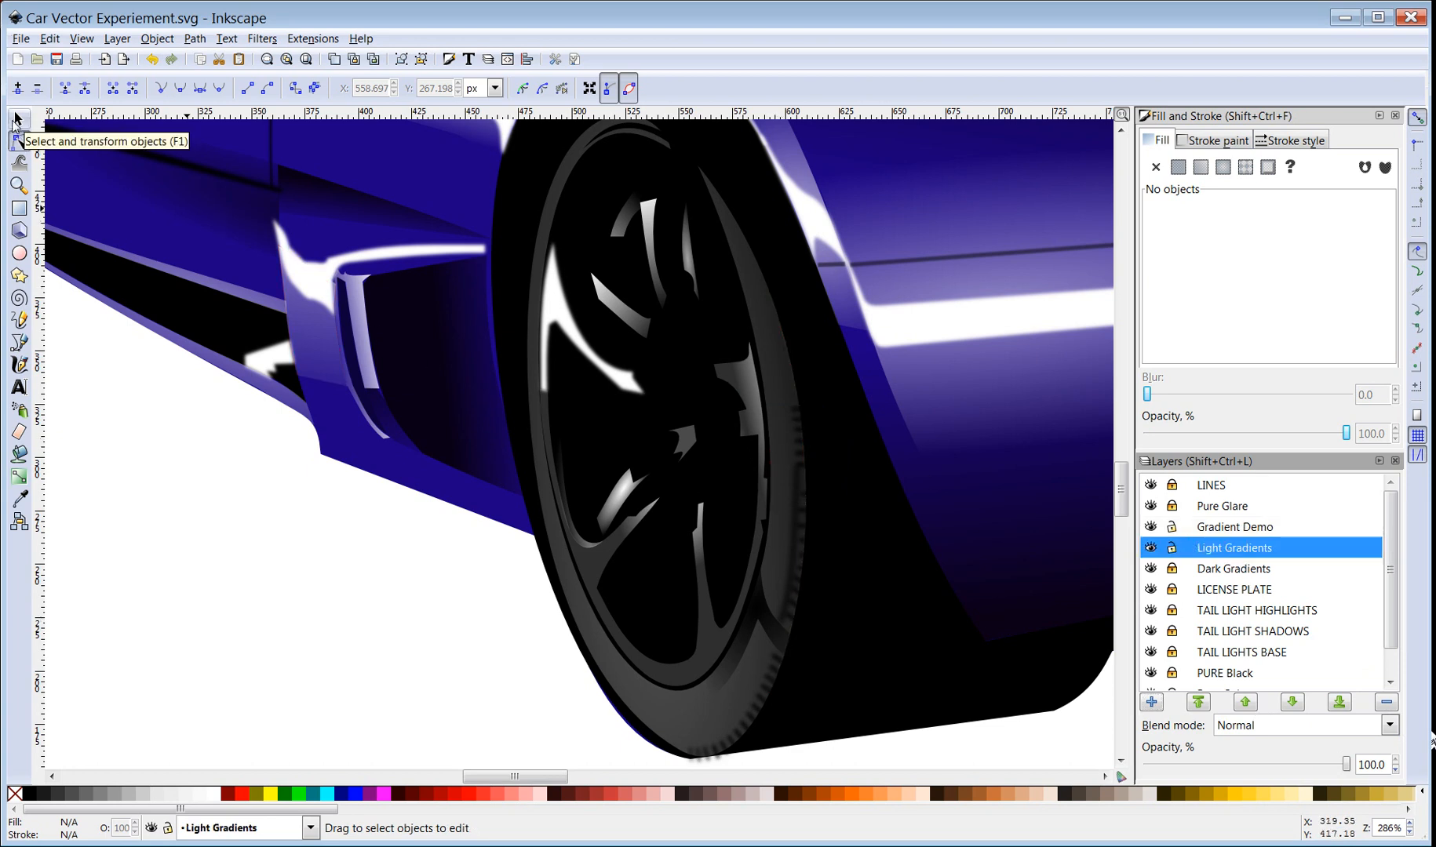
left_click(17, 119)
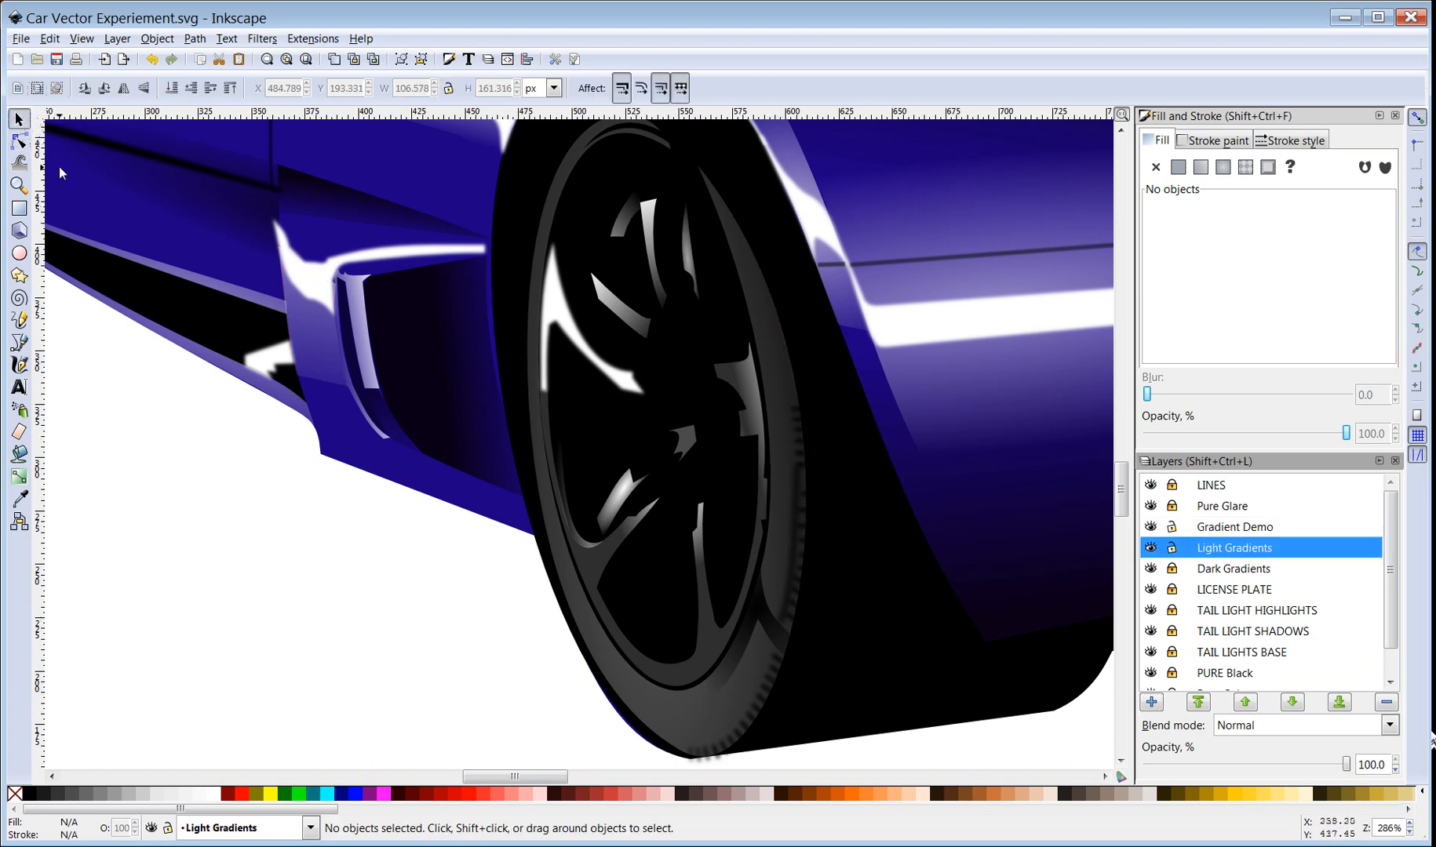
left_click(713, 646)
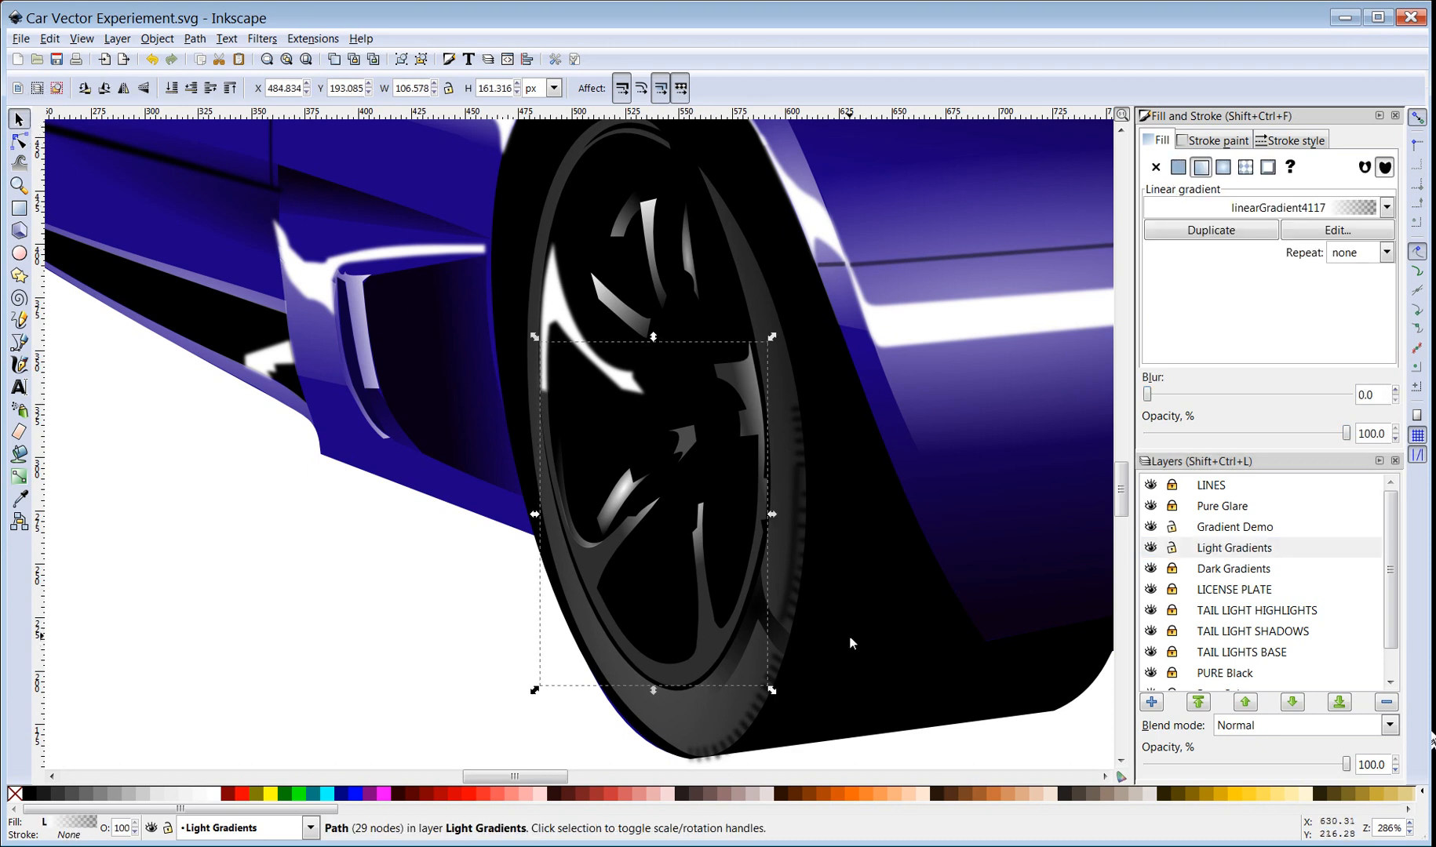
key("ctrl")
left_click(1231, 528)
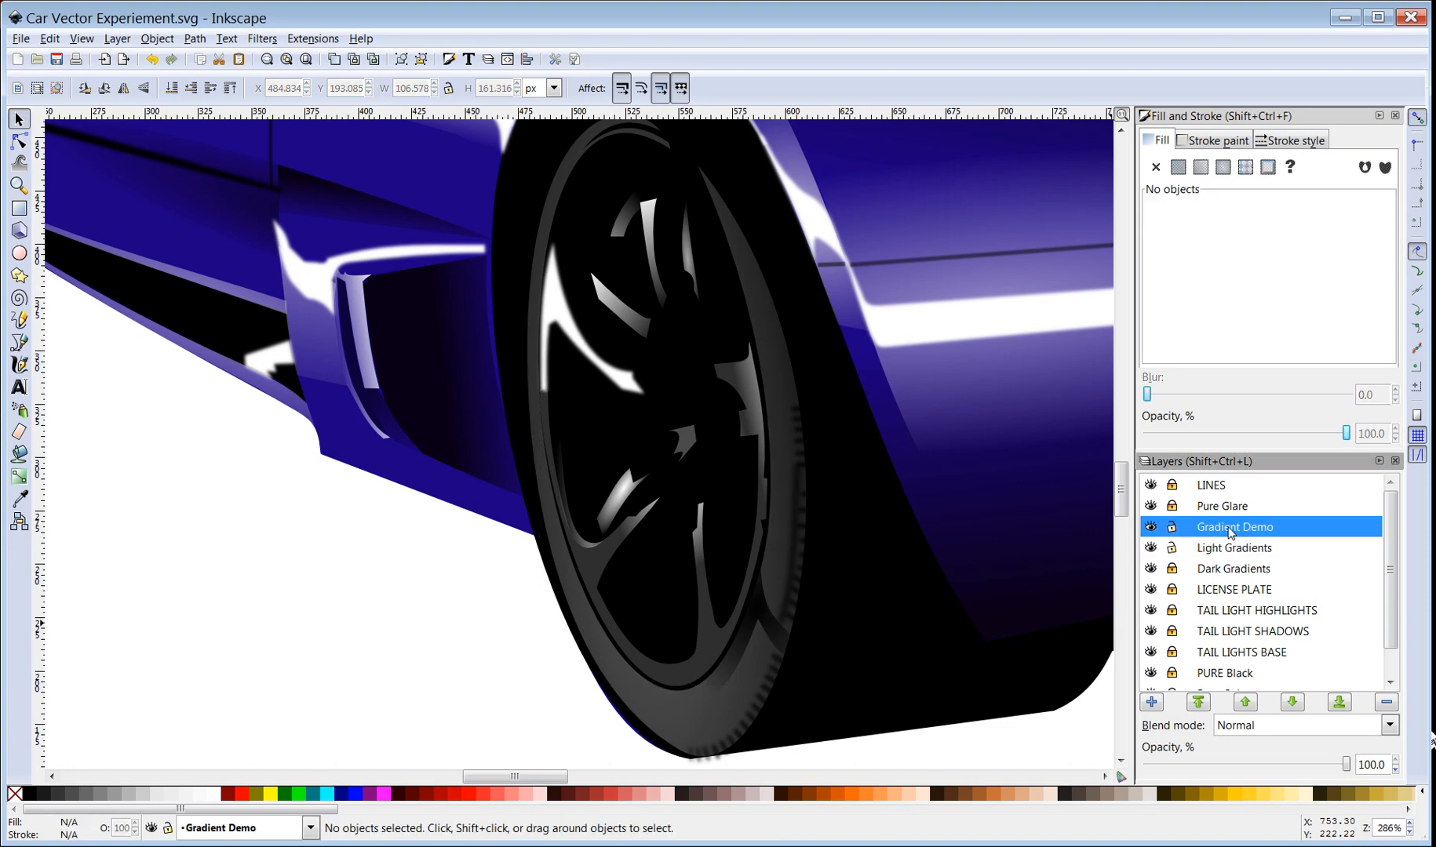
key("ctrl+a")
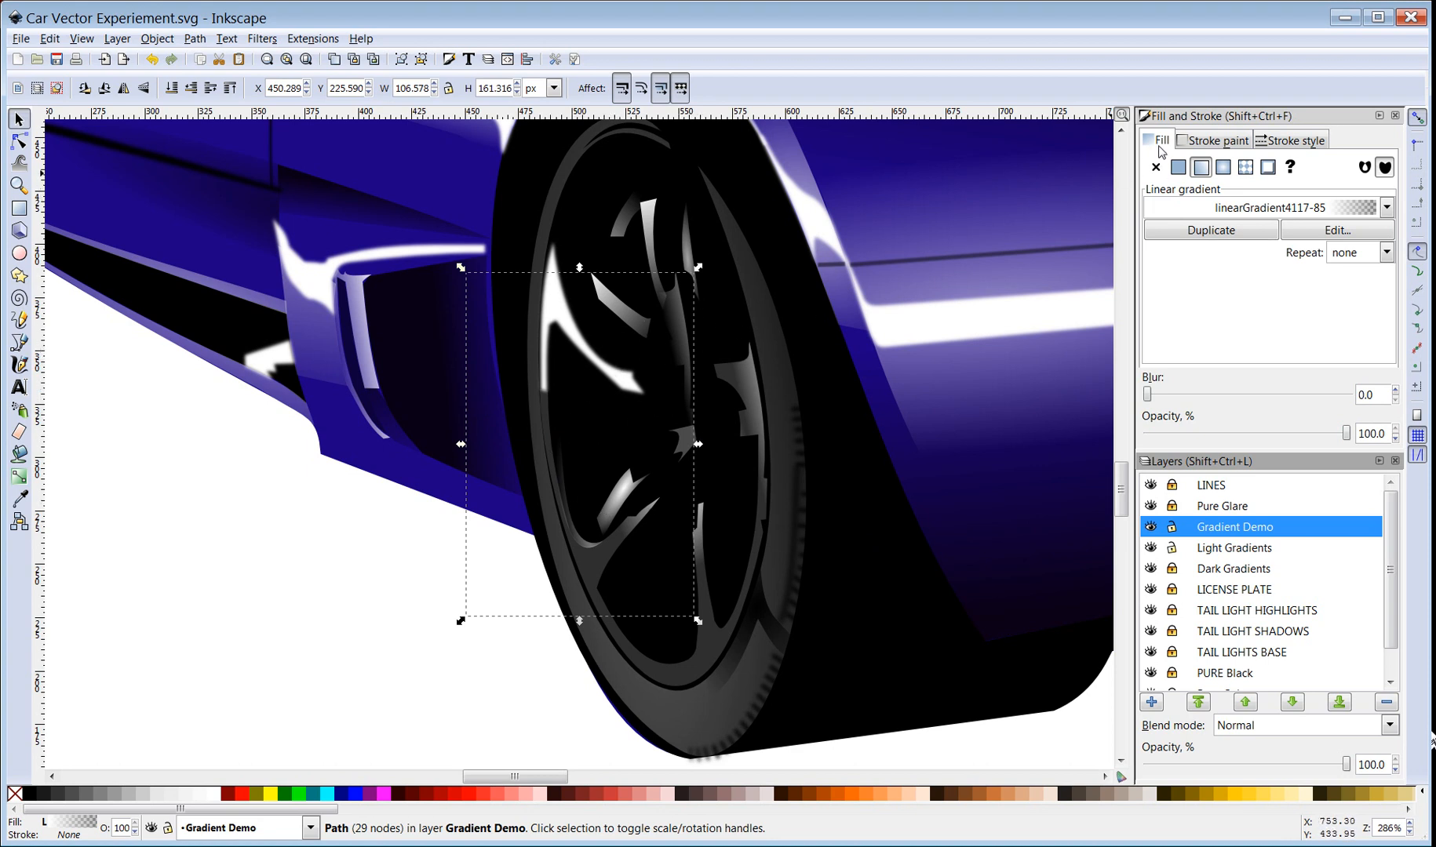
Step: Give the pasted rim shape a flat red fill and align it over the original rim highlight
left_click(1180, 169)
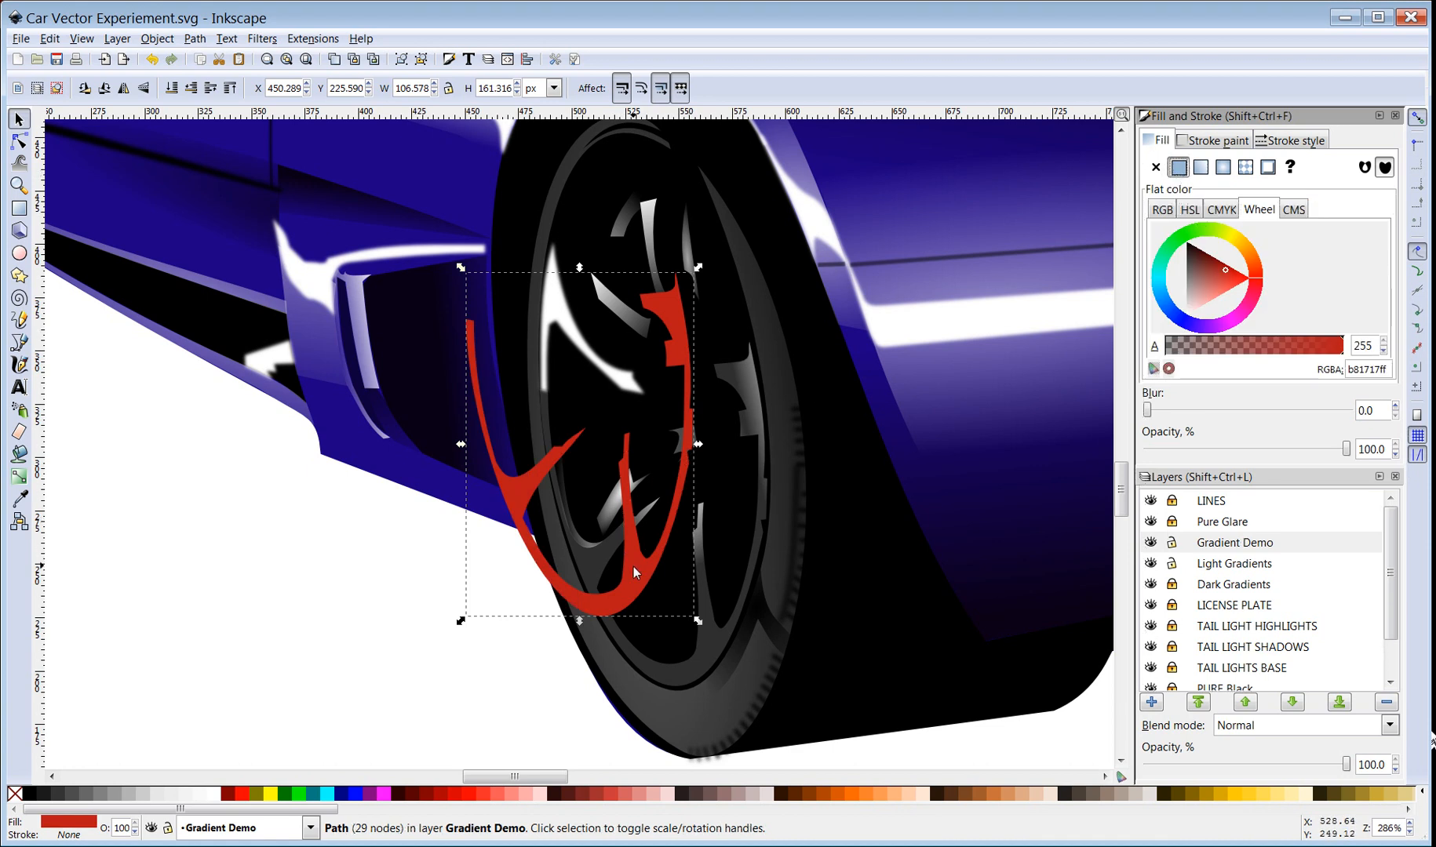
left_click_drag(632, 566, 709, 641)
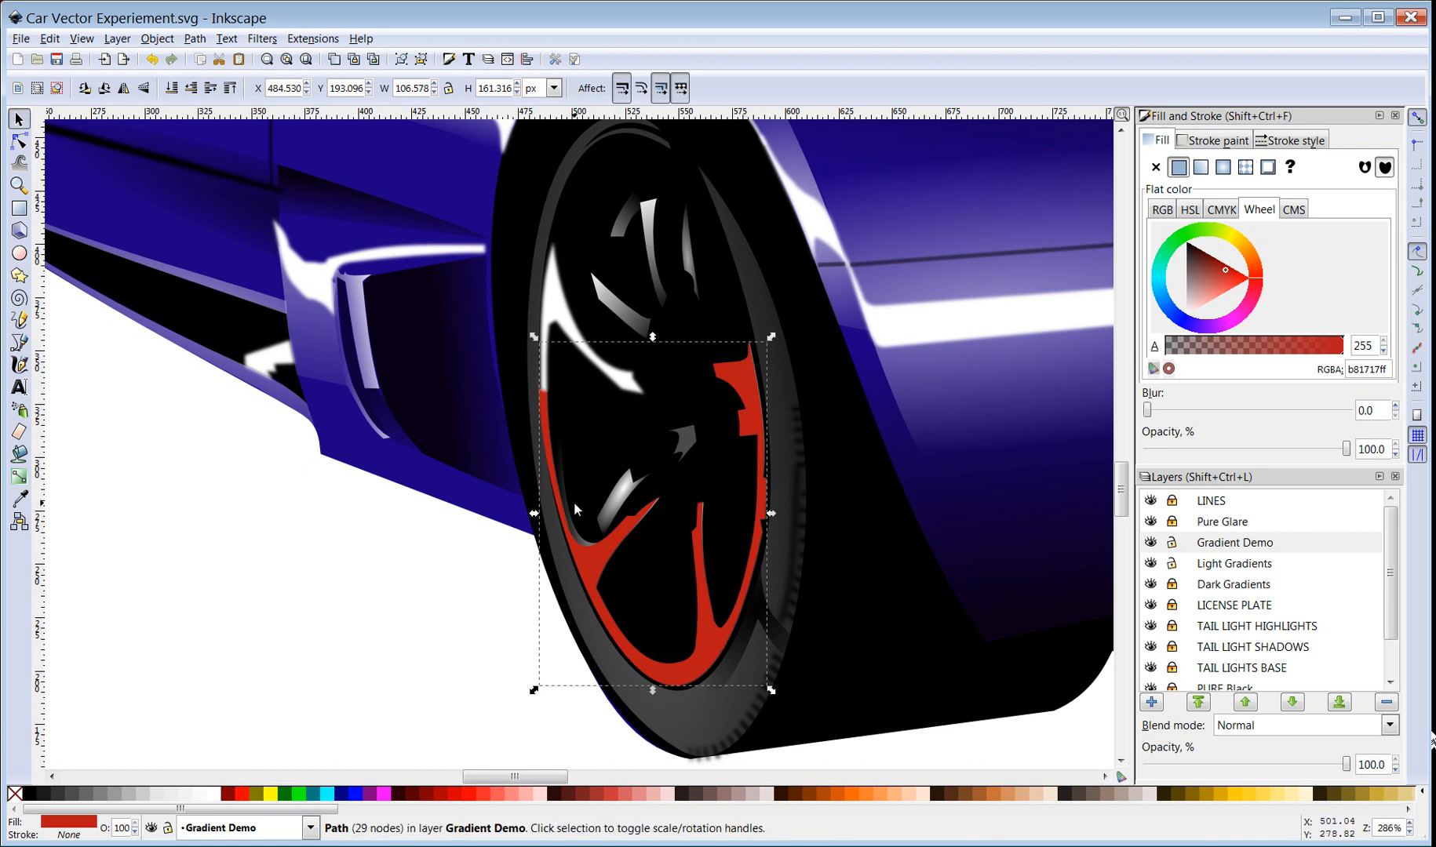
Step: Change the red rim shape's fill to a linear gradient and place its transparent end near the wheel hub
left_click(1200, 168)
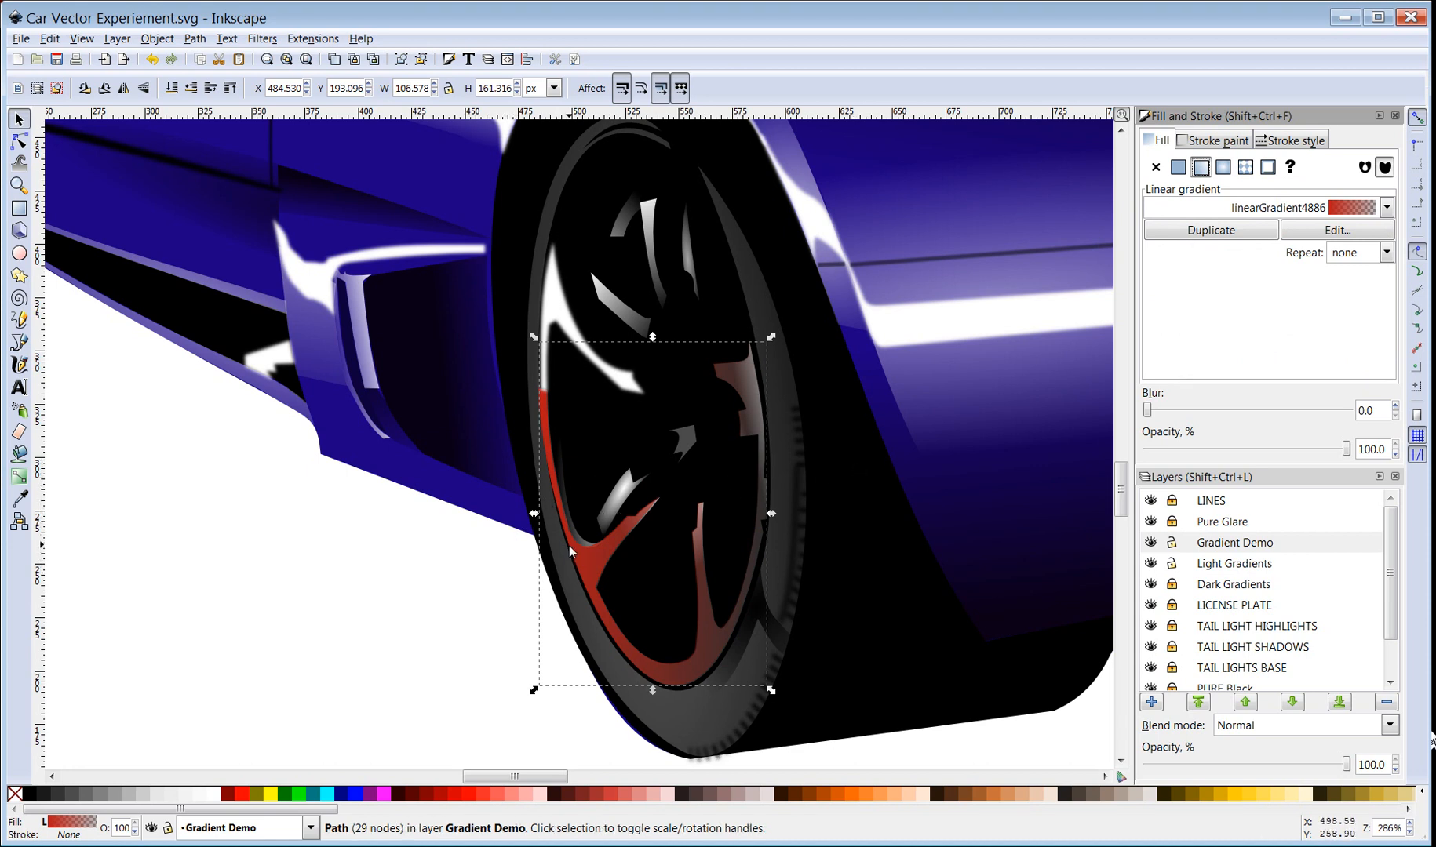
left_click(20, 142)
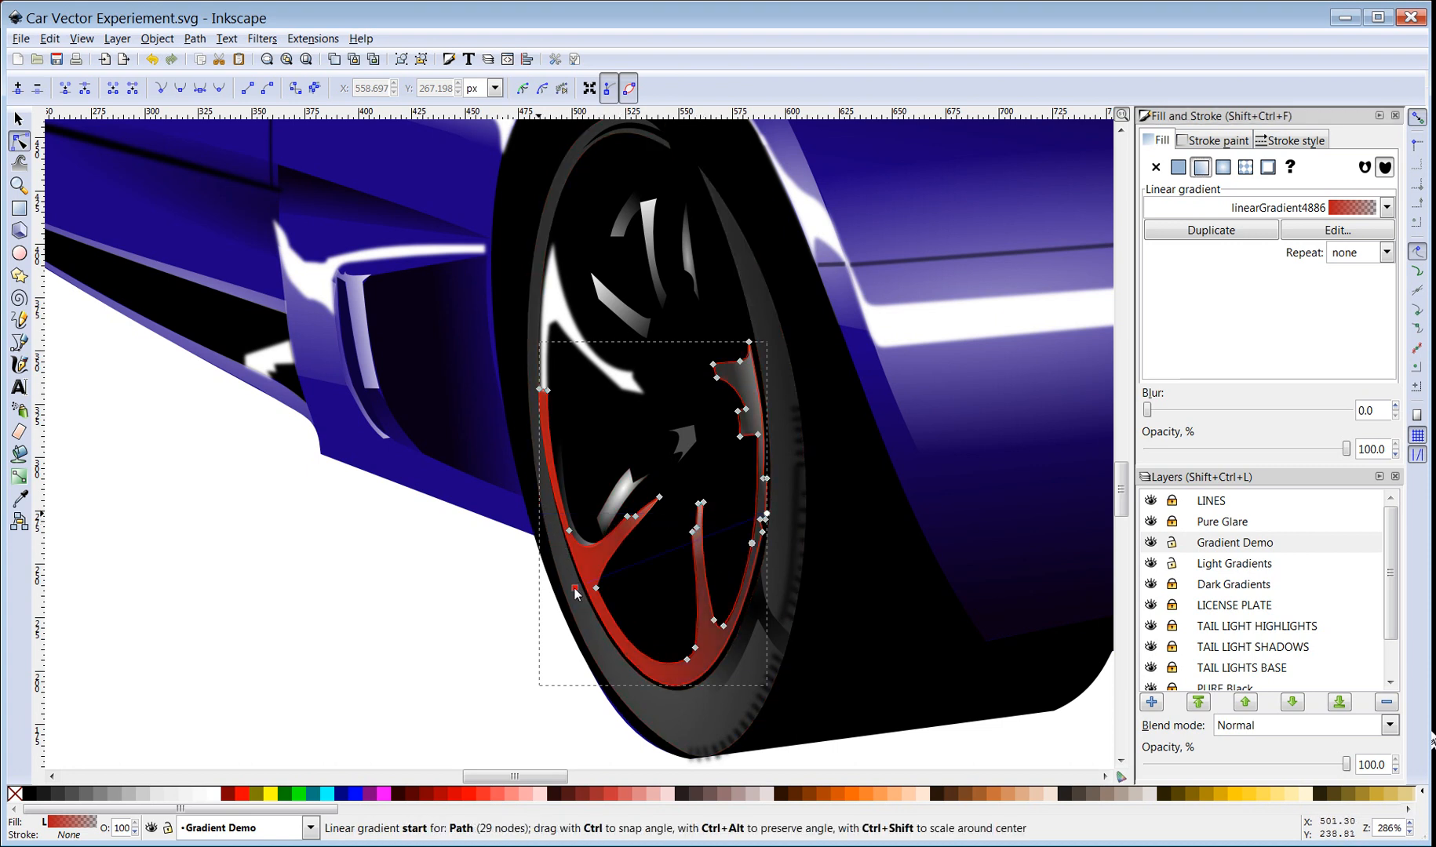
left_click(575, 589)
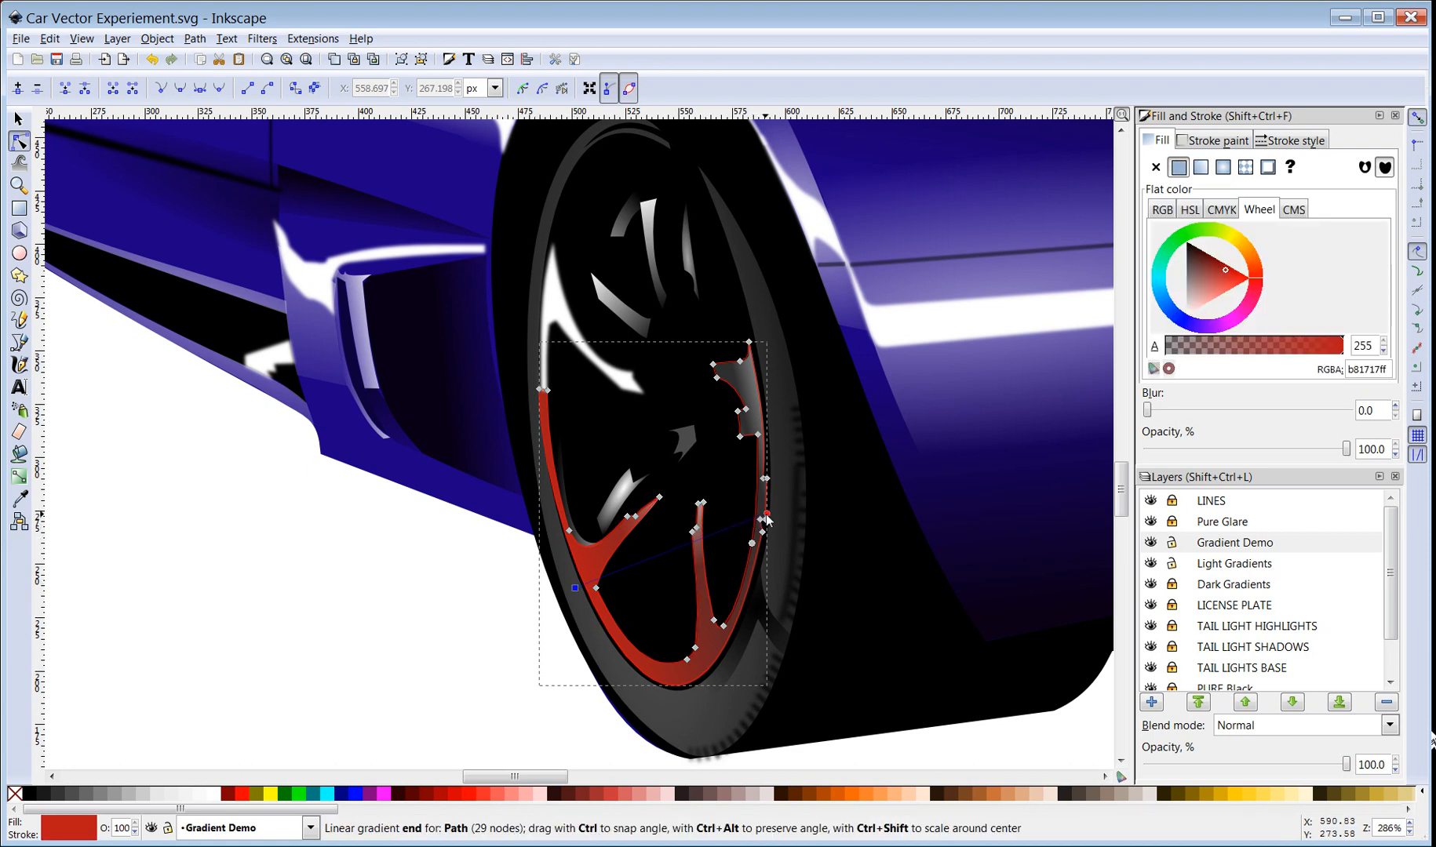
left_click_drag(768, 520, 828, 281)
left_click_drag(901, 228, 927, 201)
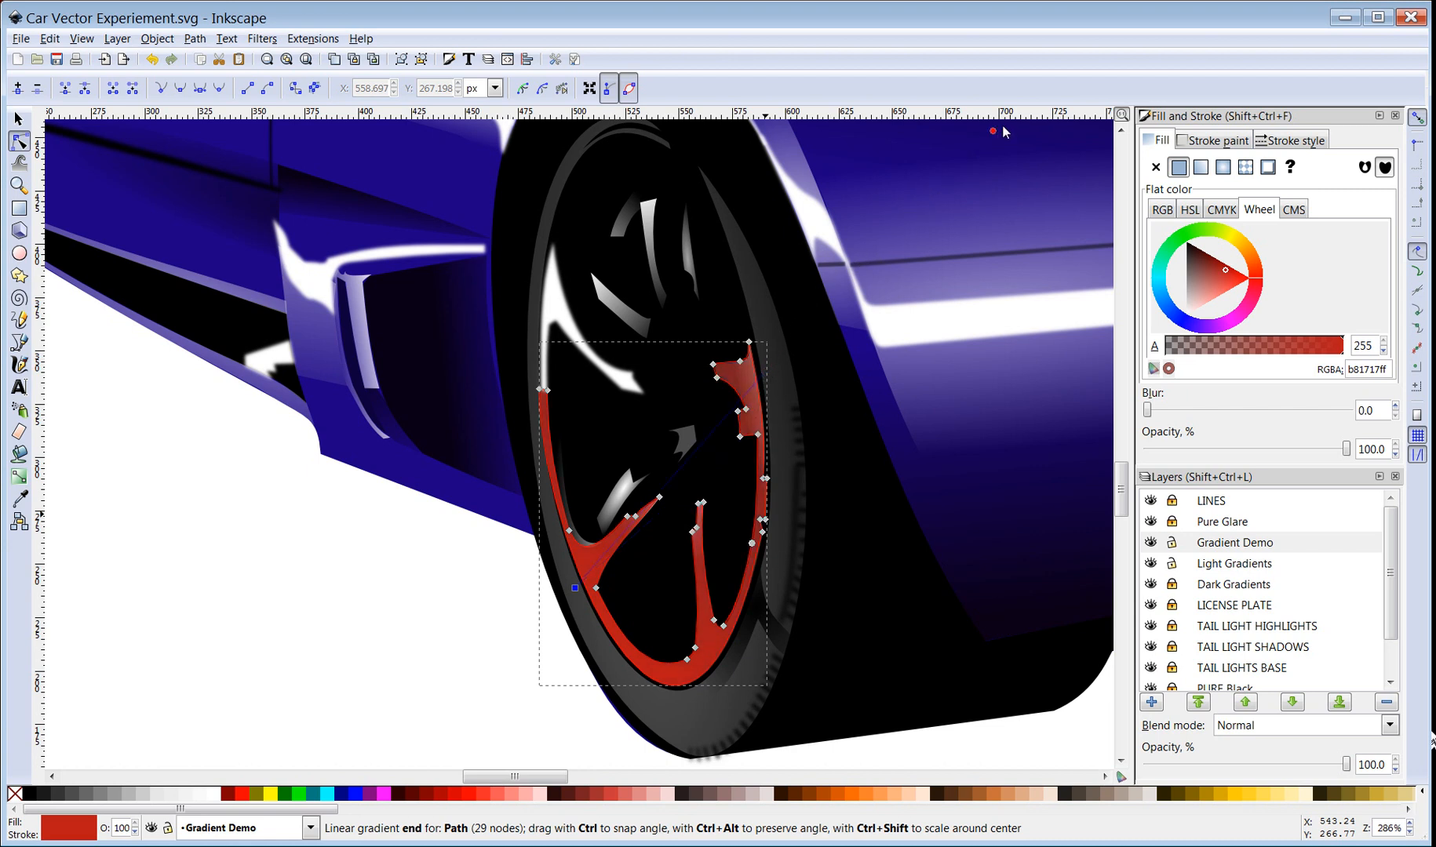
left_click_drag(1018, 122, 853, 280)
left_click_drag(730, 400, 699, 465)
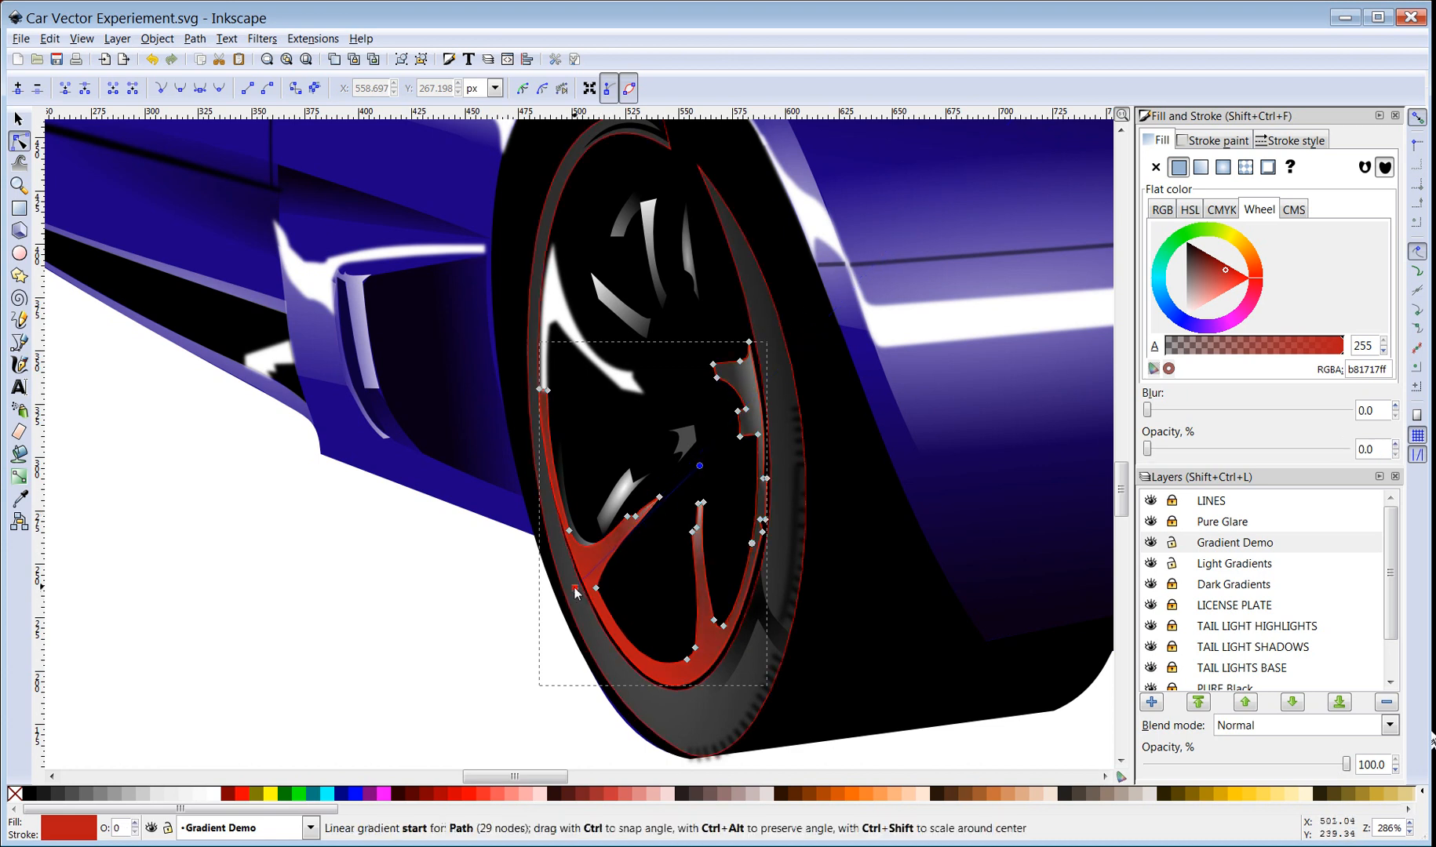
Step: Place the linear gradient's start at the rim's lower-left edge and shorten the gradient by moving its end towards that start
left_click_drag(575, 588, 363, 762)
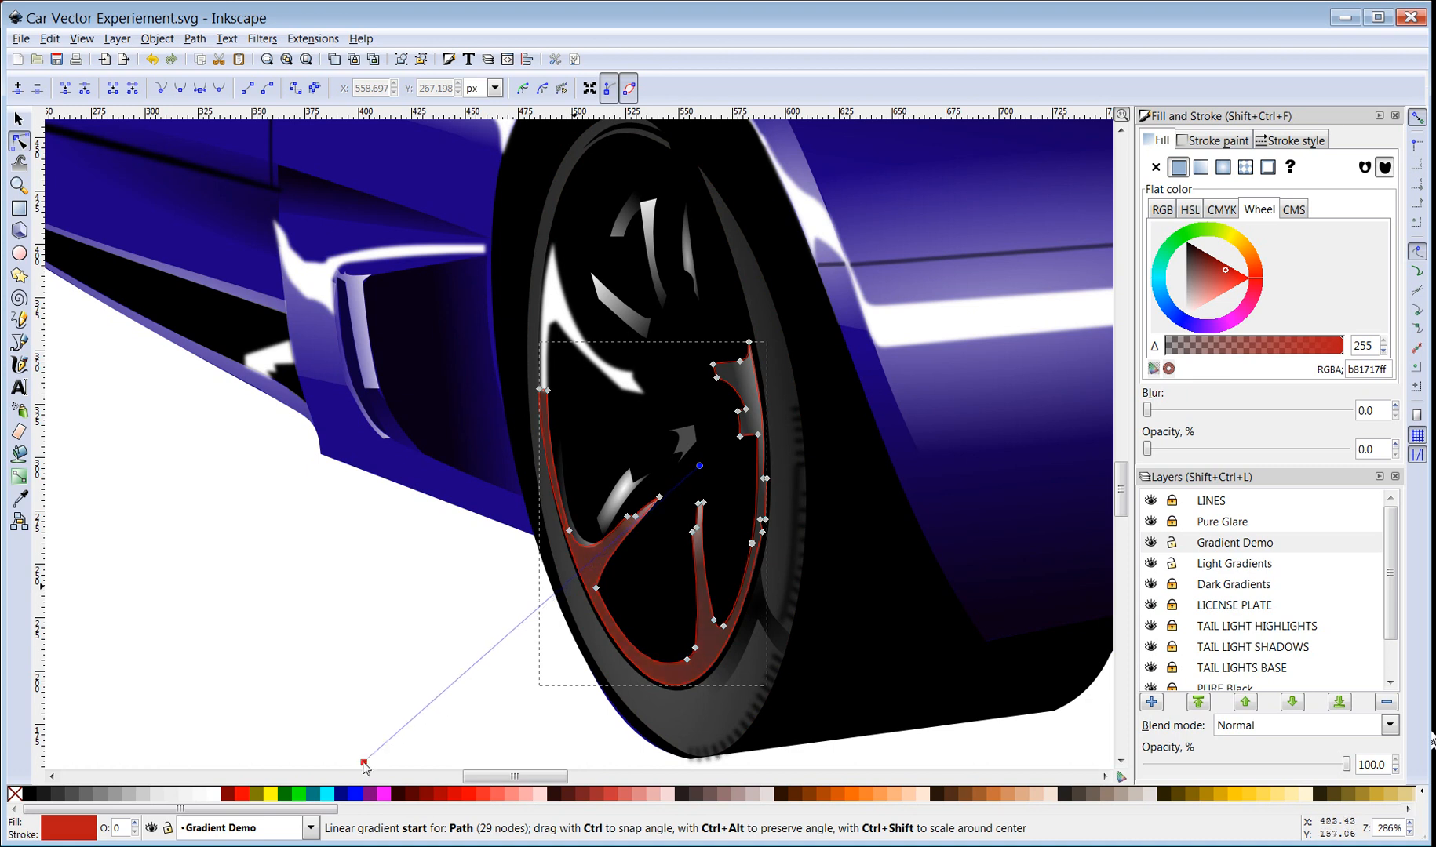
left_click_drag(546, 622, 567, 594)
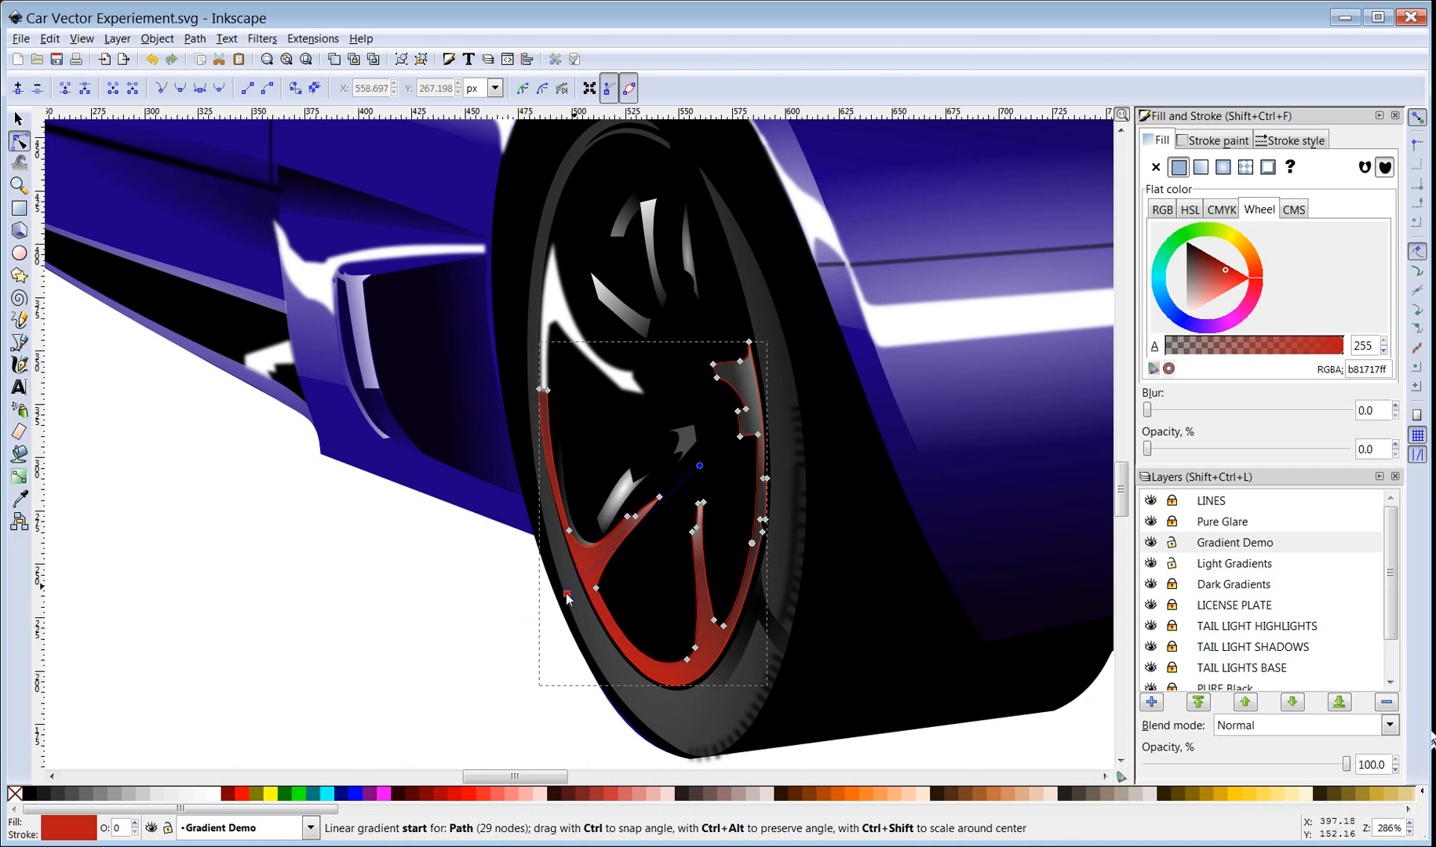
left_click(700, 467)
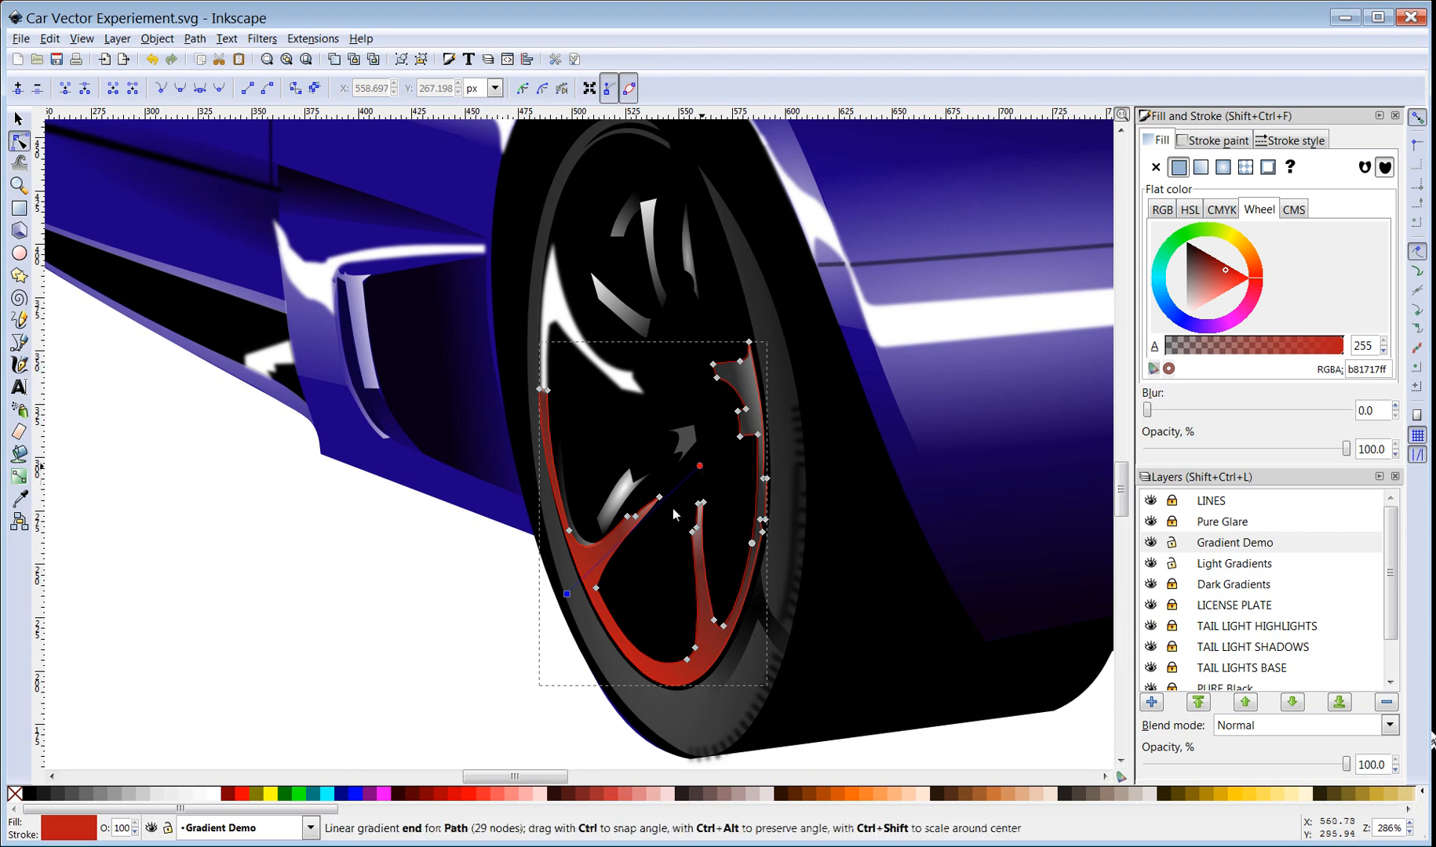
left_click_drag(673, 514, 637, 543)
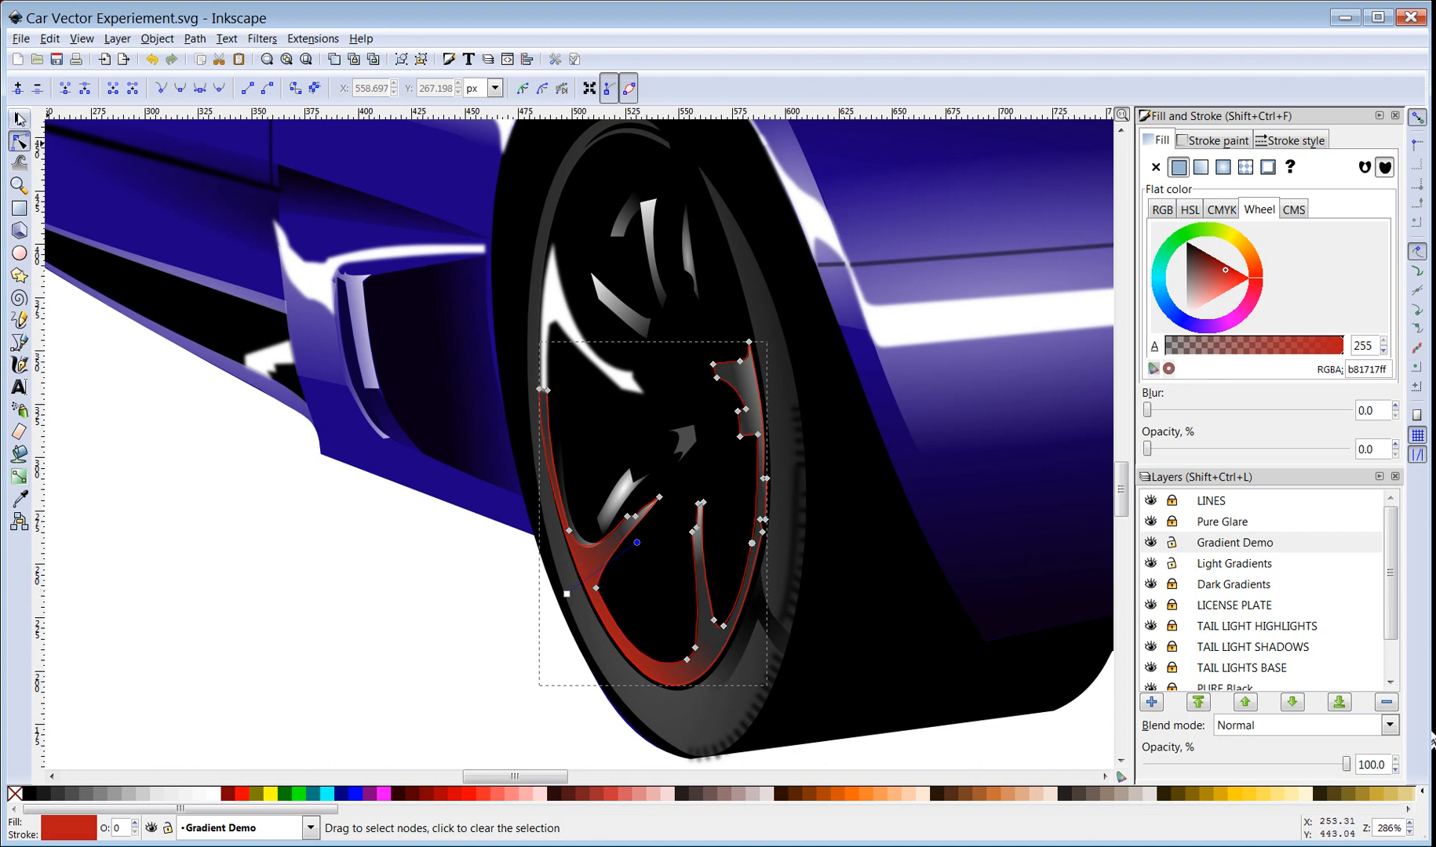
Step: Paste a copy of the red gradient rim shape and align it over the existing one on the wheel
left_click(20, 118)
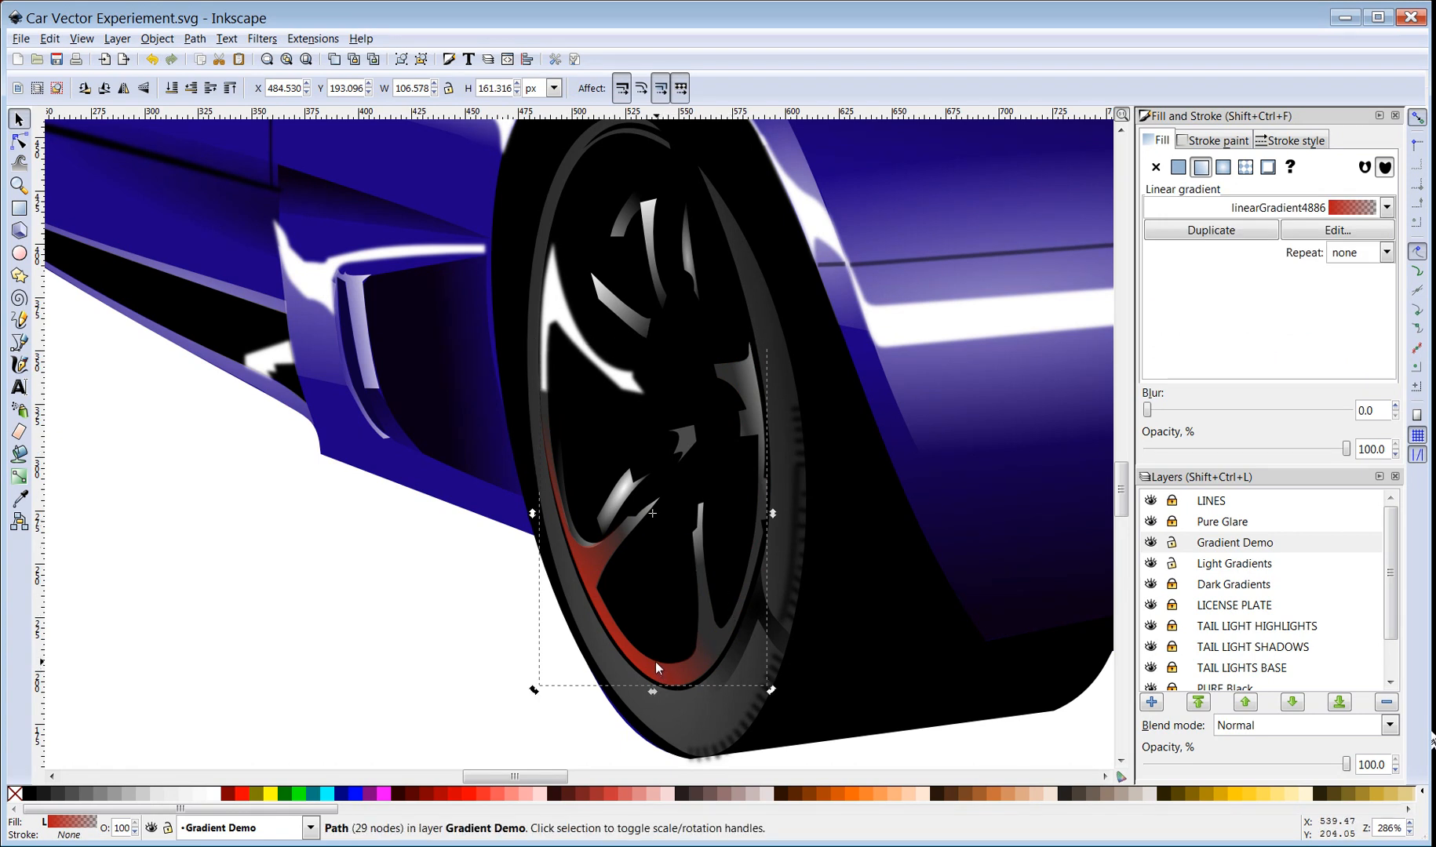
key("ctrl+v")
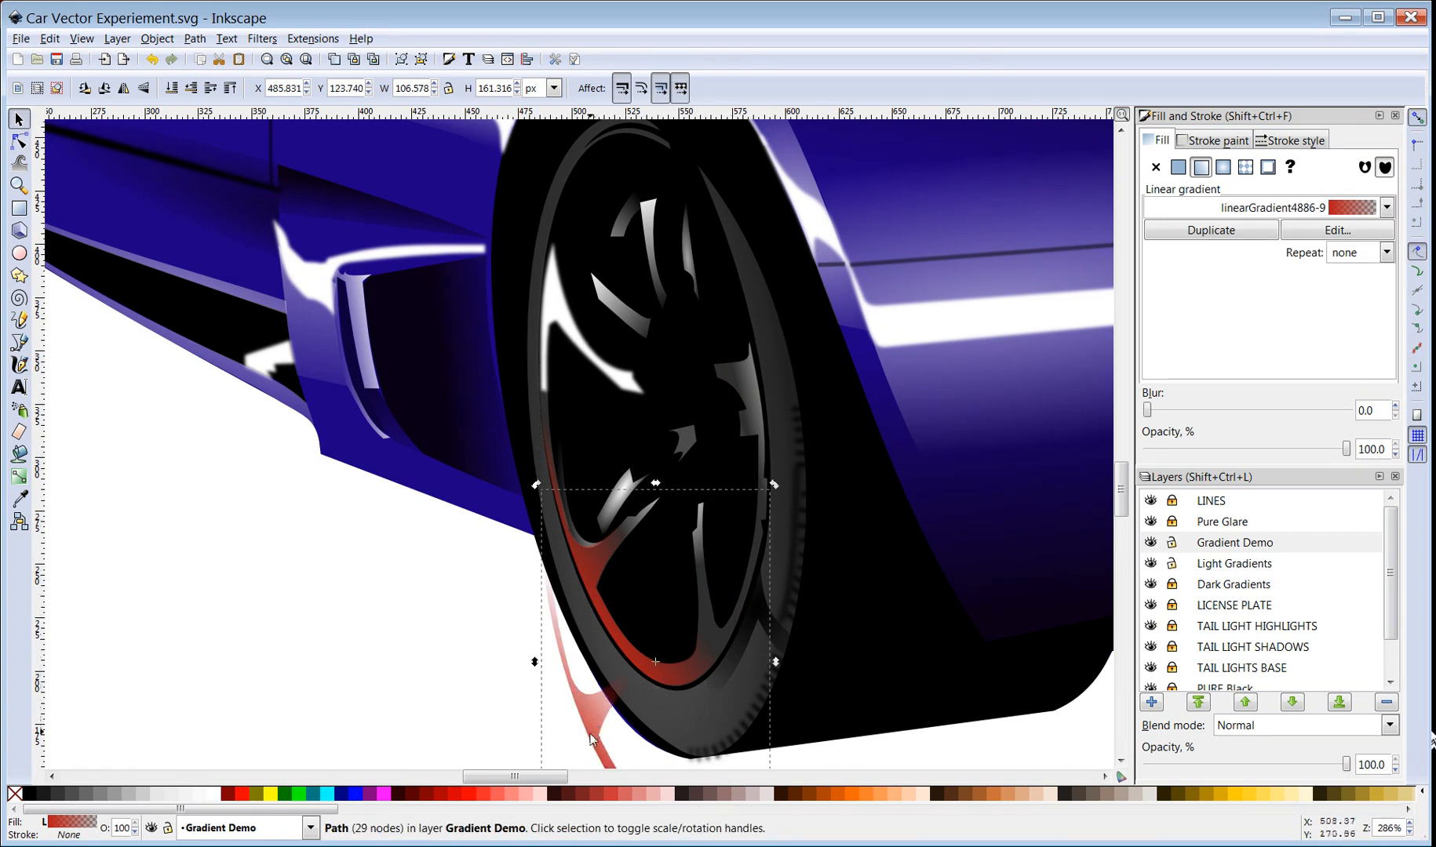
left_click_drag(590, 729, 588, 585)
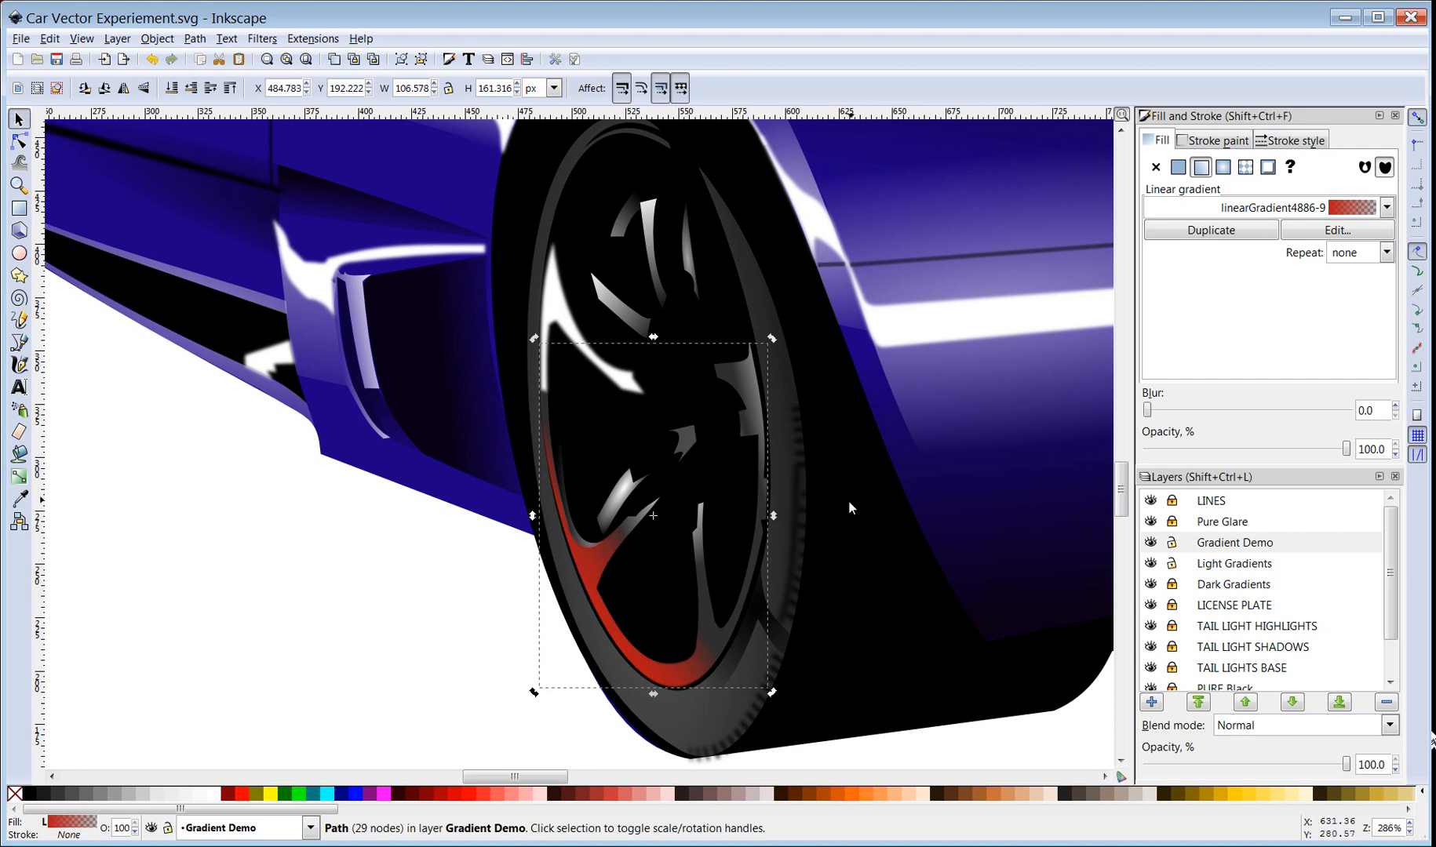
Step: Change the copy's fill to a radial gradient, move its center beside the rim's upper-right spoke and rotate its radius handles
left_click(1224, 169)
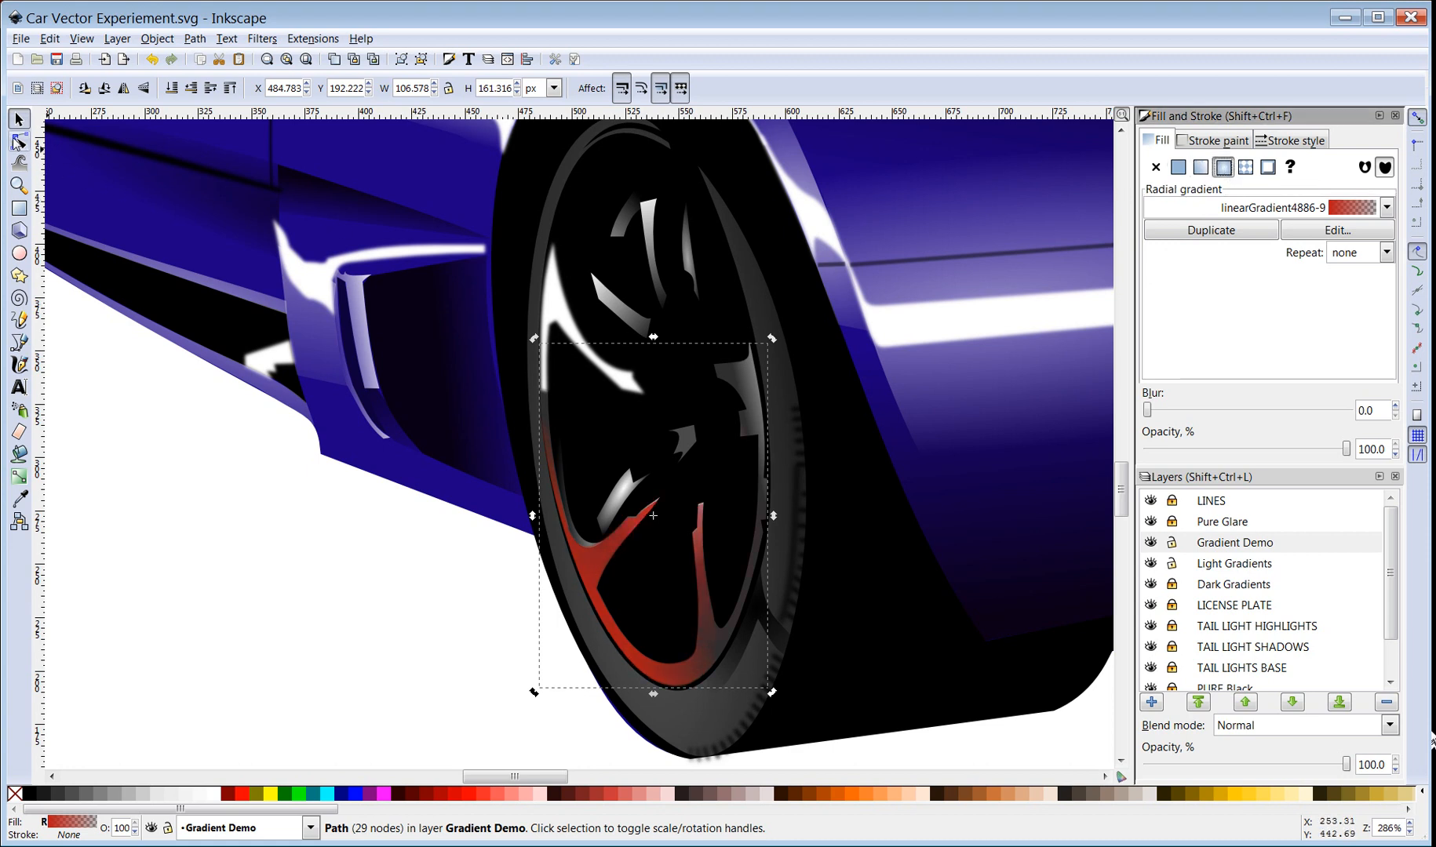
left_click(17, 141)
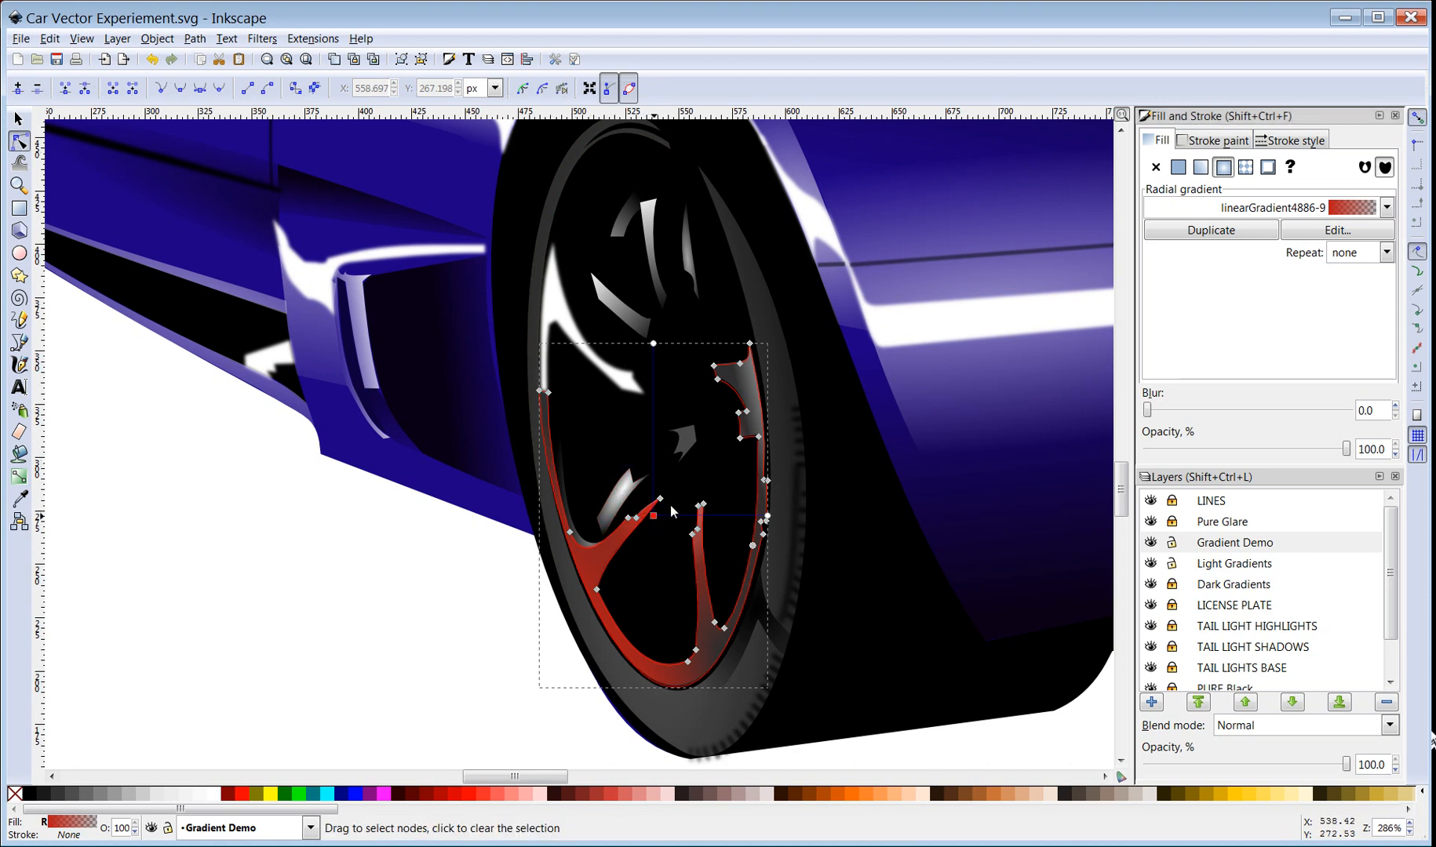
left_click_drag(739, 399, 724, 400)
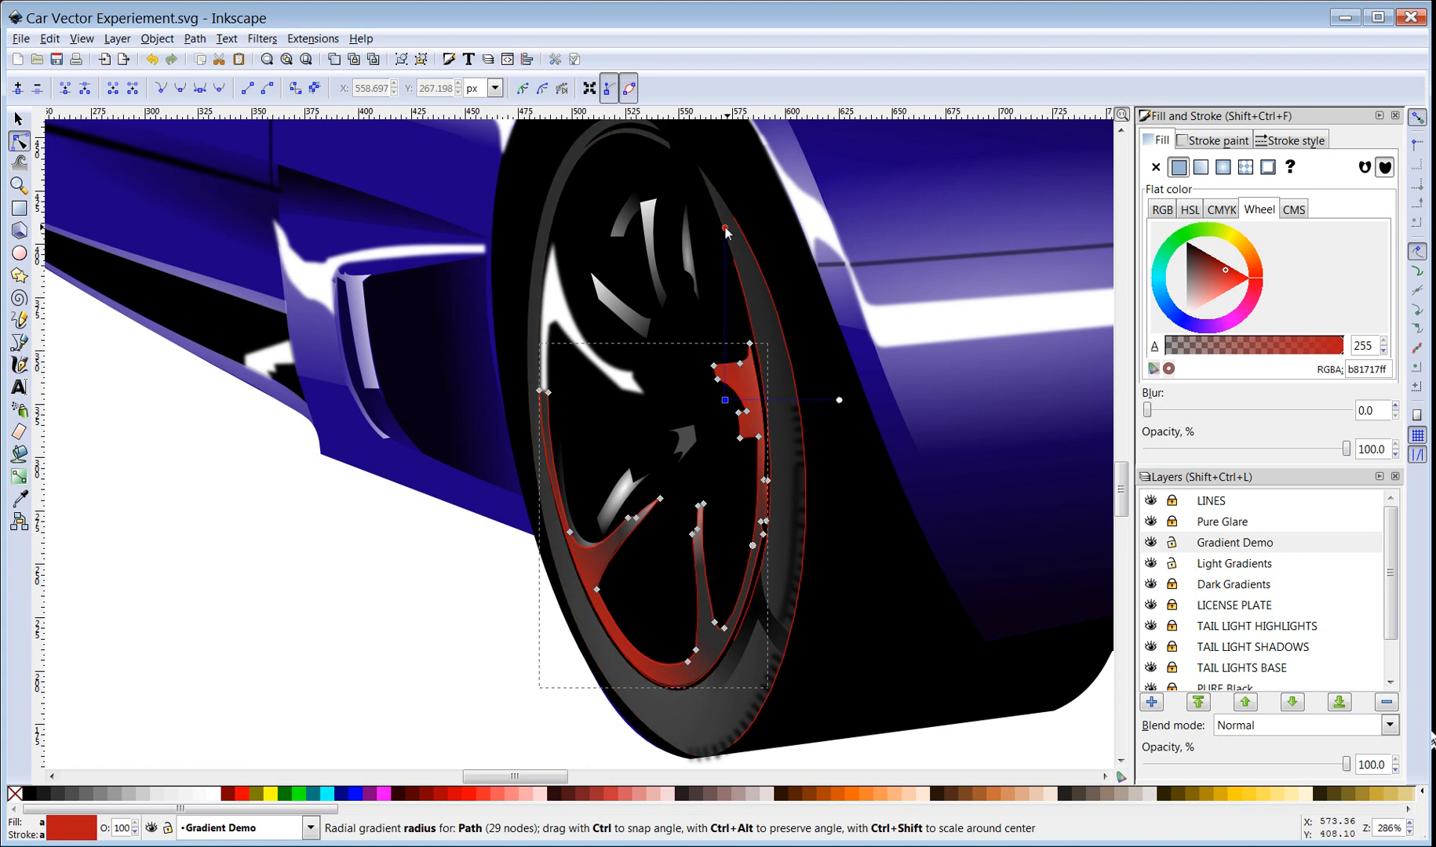
left_click_drag(692, 248, 620, 279)
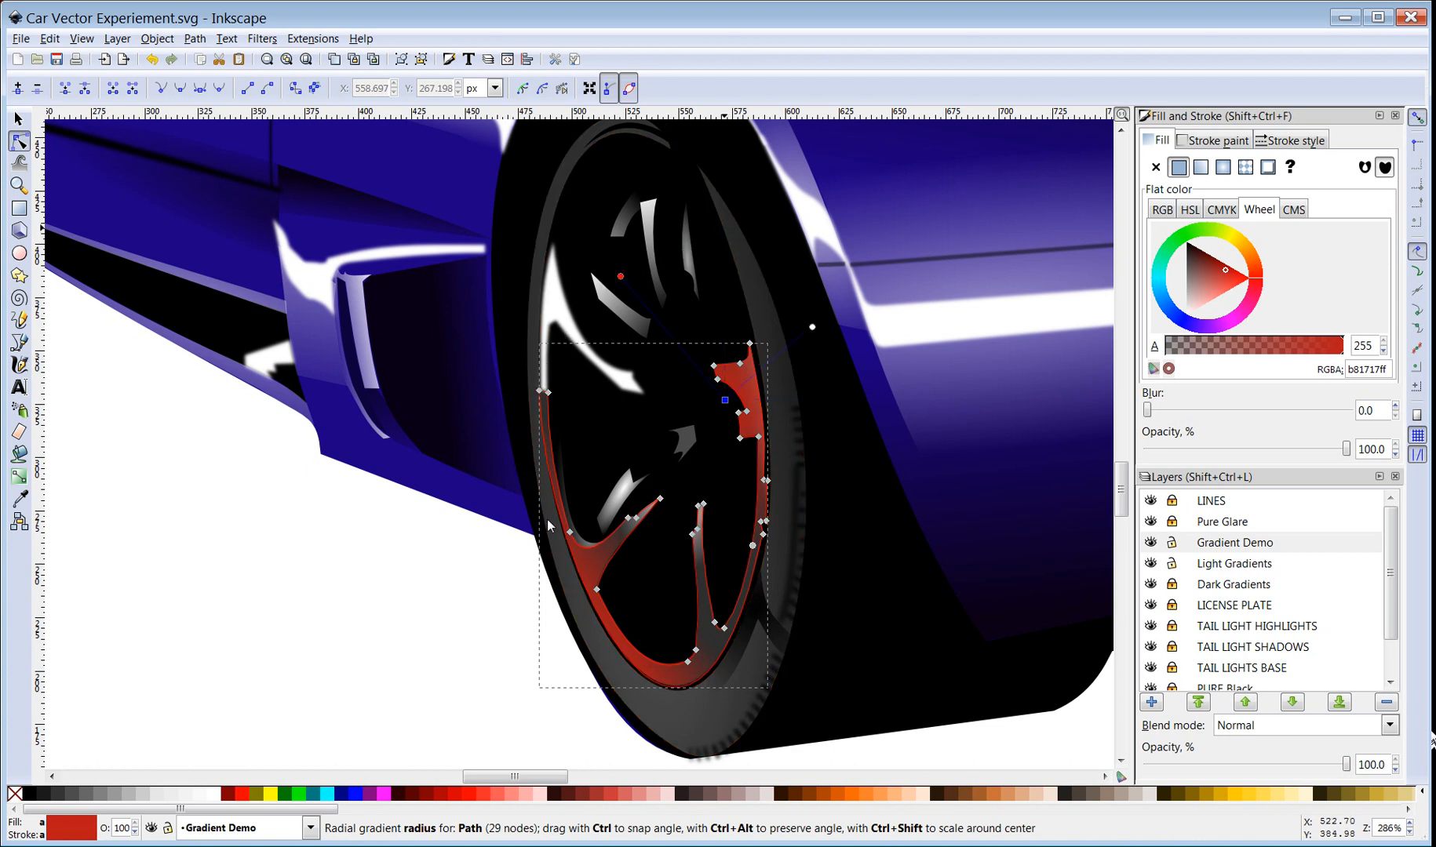
Step: Shrink both radii of the radial gradient and move its center onto the rim's upper-right spoke
left_click_drag(547, 519, 612, 560)
left_click_drag(681, 491, 709, 424)
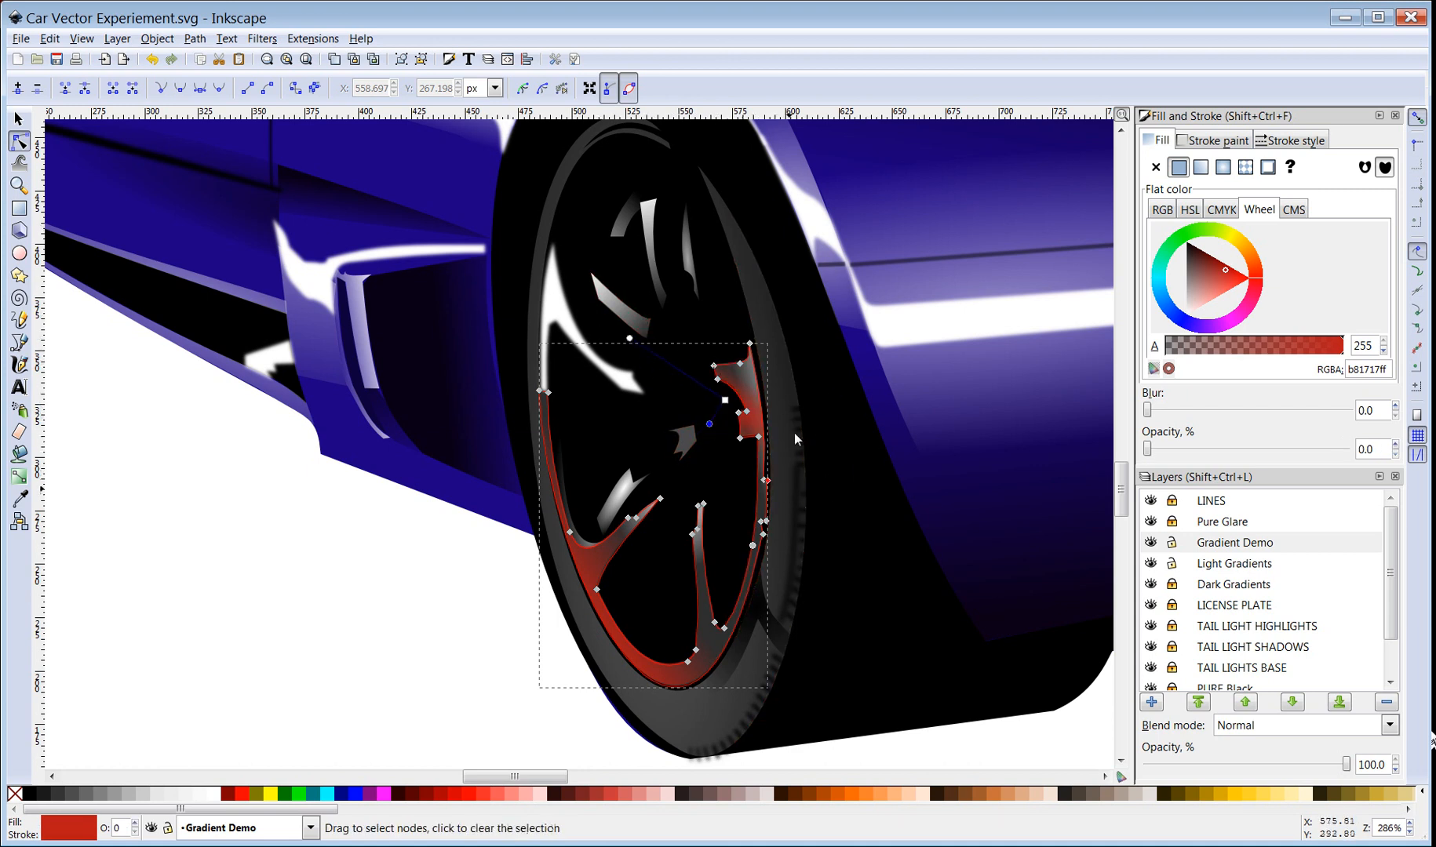
left_click_drag(630, 339, 693, 392)
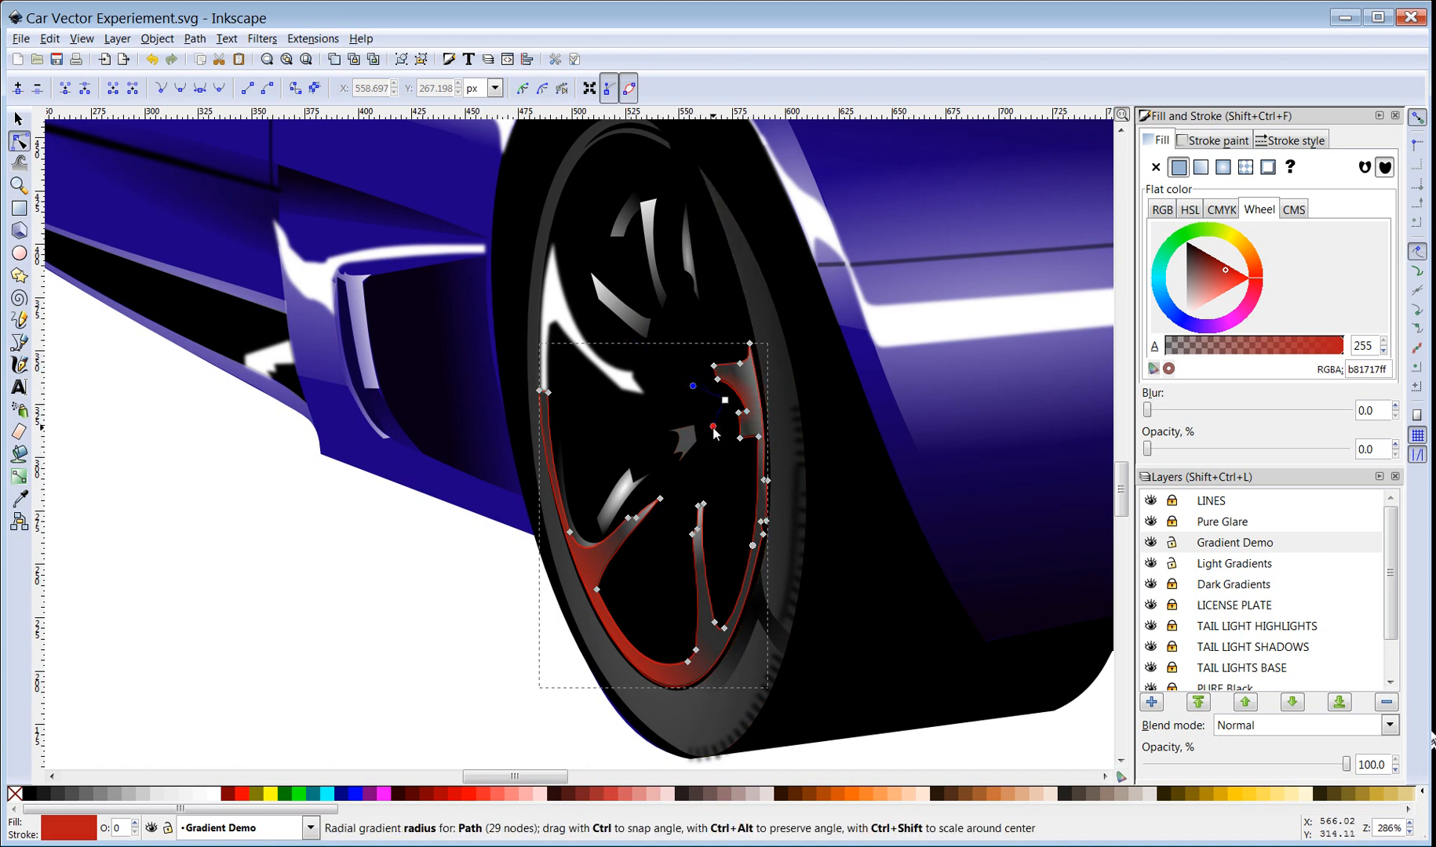
left_click_drag(678, 499, 685, 459)
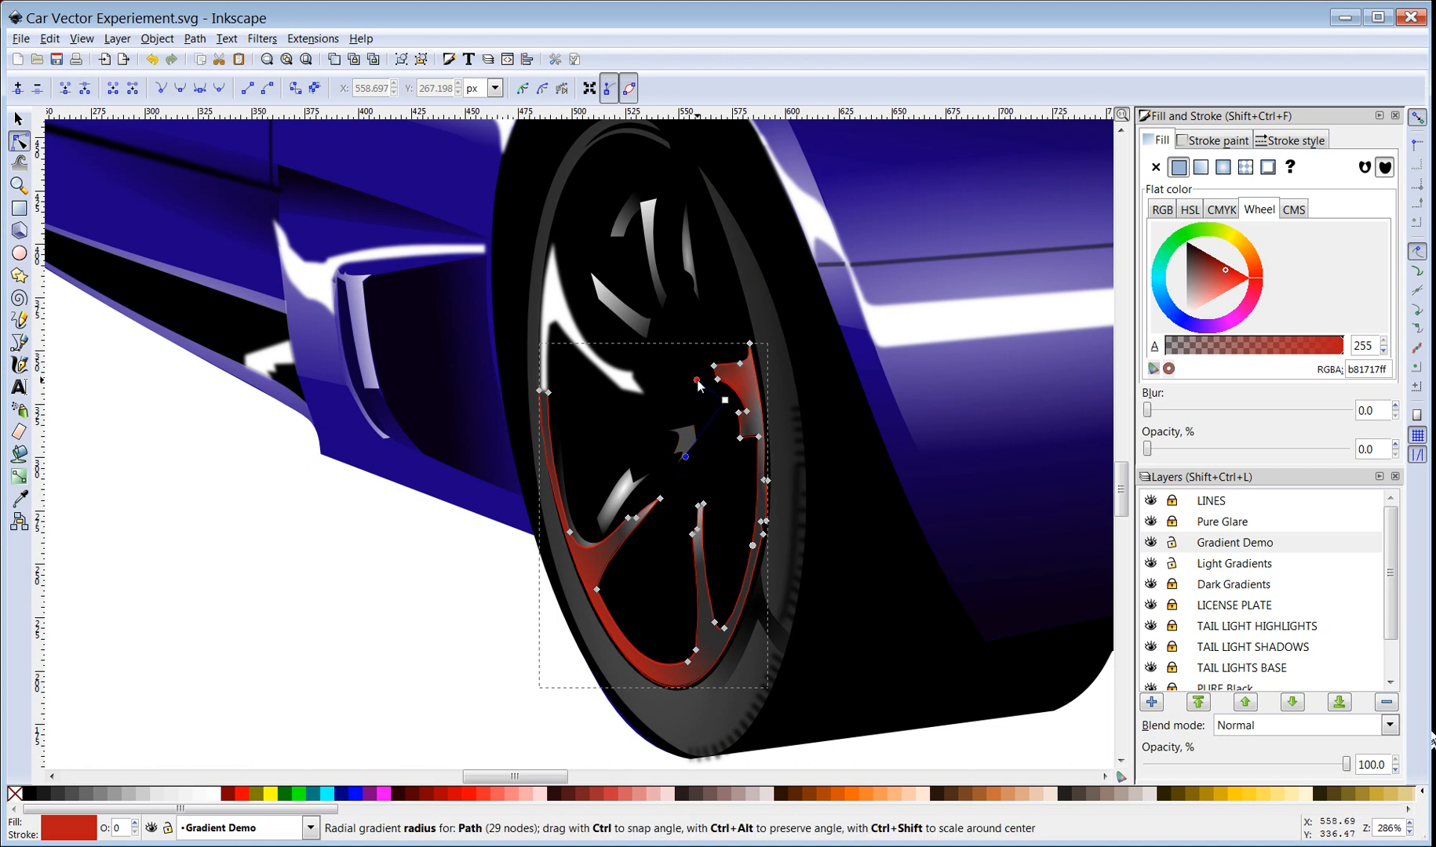
left_click_drag(696, 380, 678, 362)
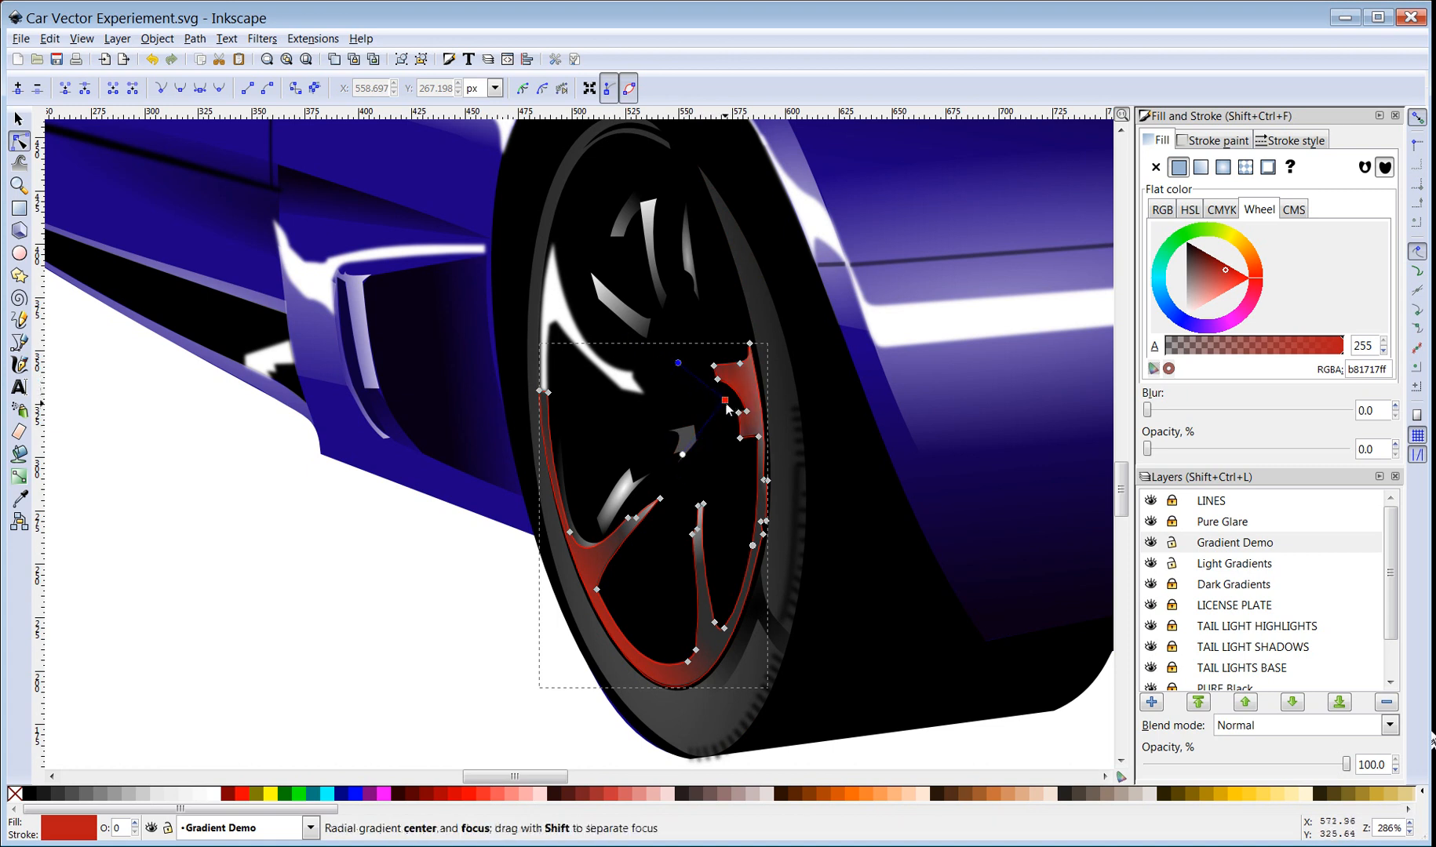
left_click_drag(726, 407, 743, 390)
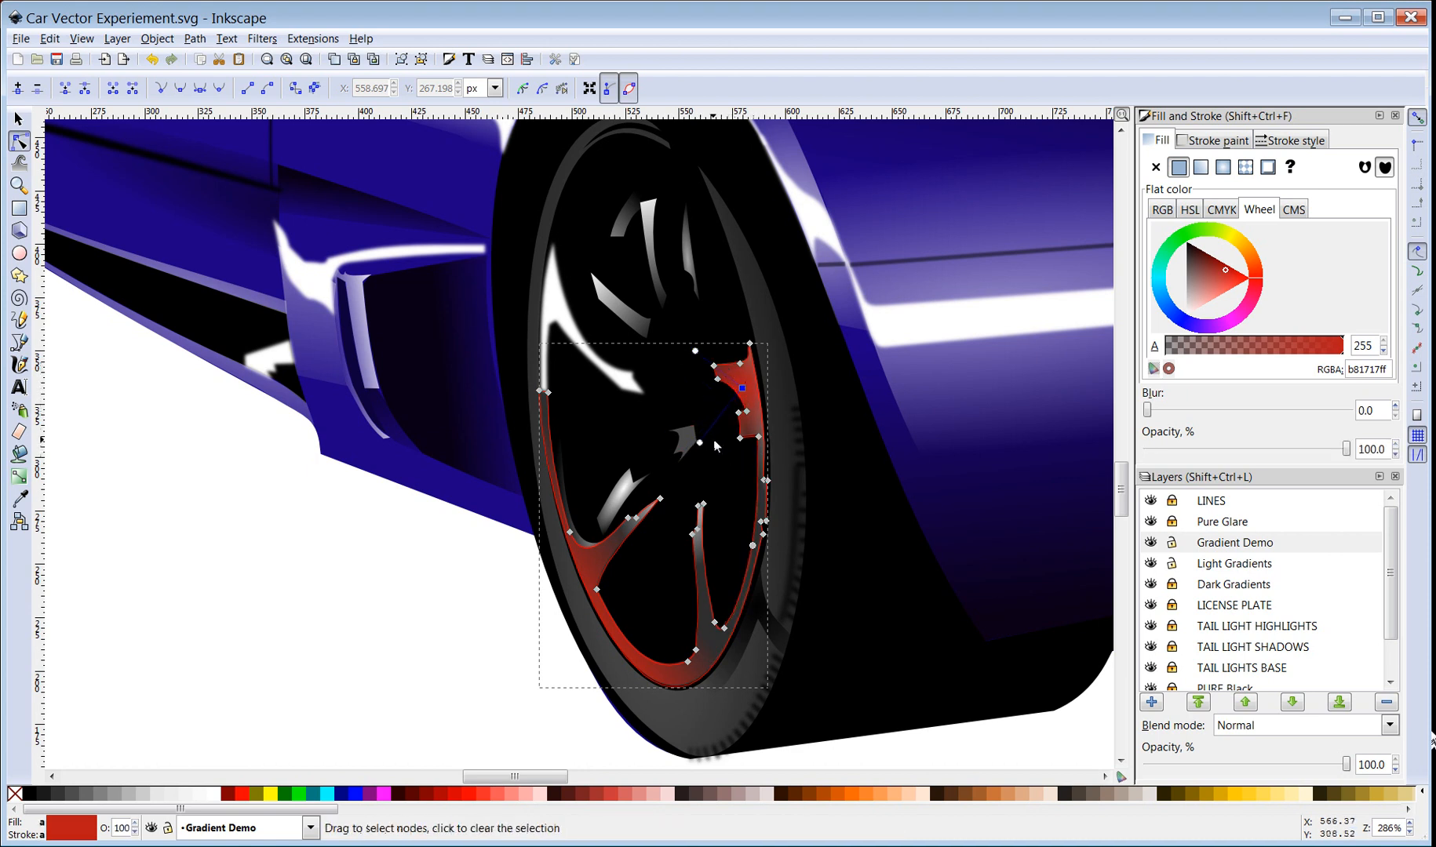